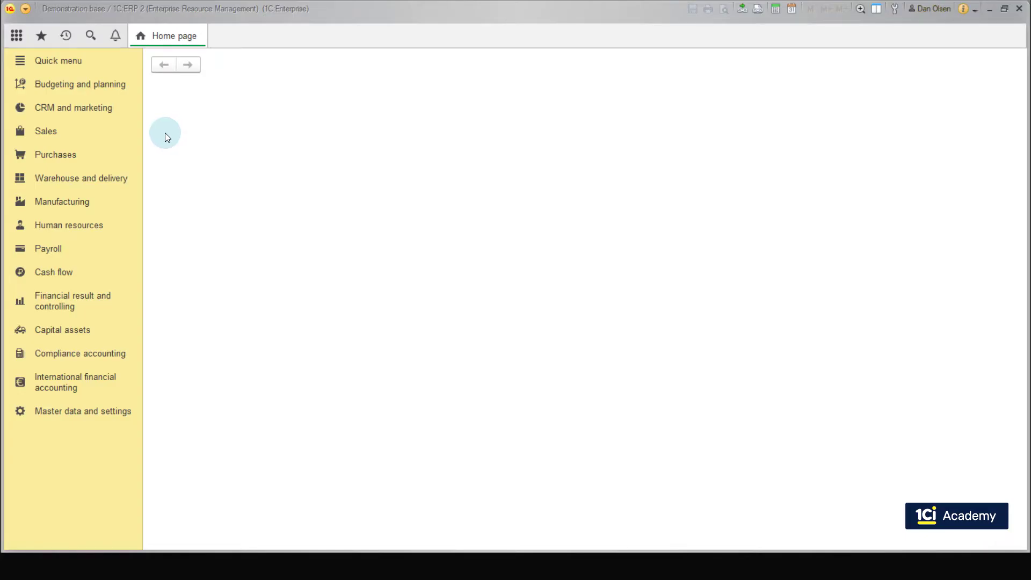
Create a new standard agreement from CRM and marketing's Standard agreements with customers list
click(100, 109)
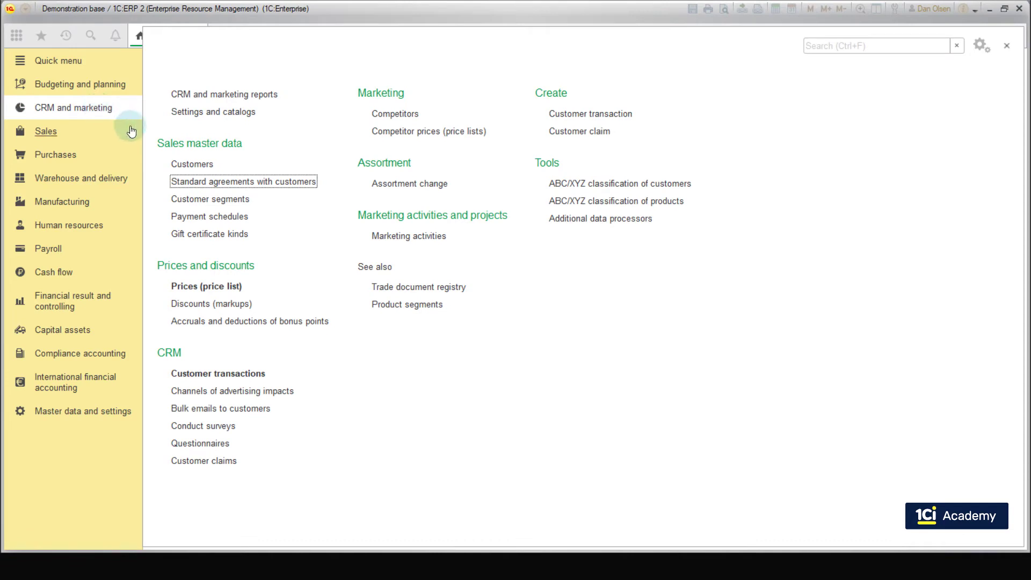
click(210, 182)
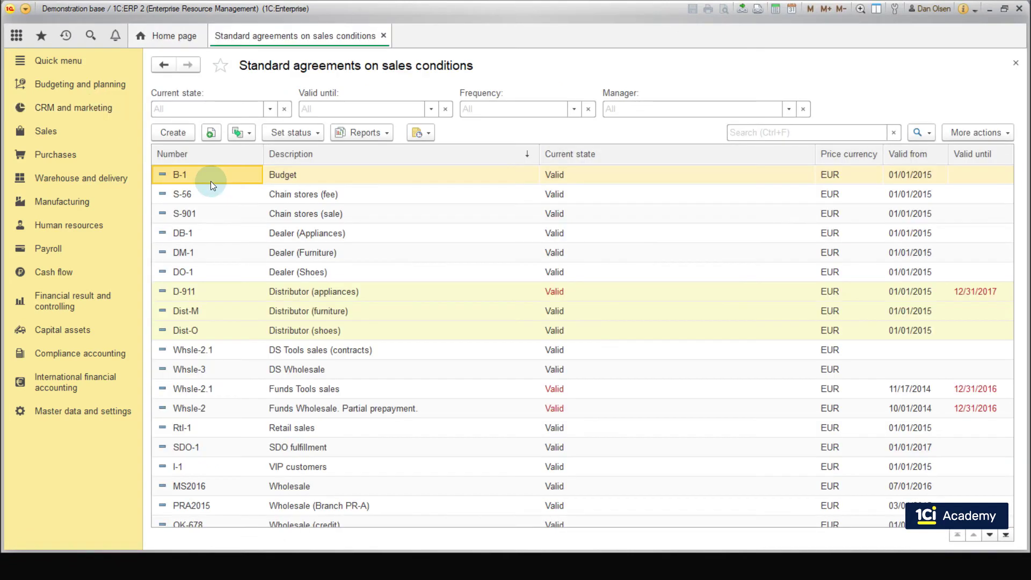
click(163, 128)
Describe the agreement as 'Munich sales agreement' with company SBS Trading GmbH
click(249, 188)
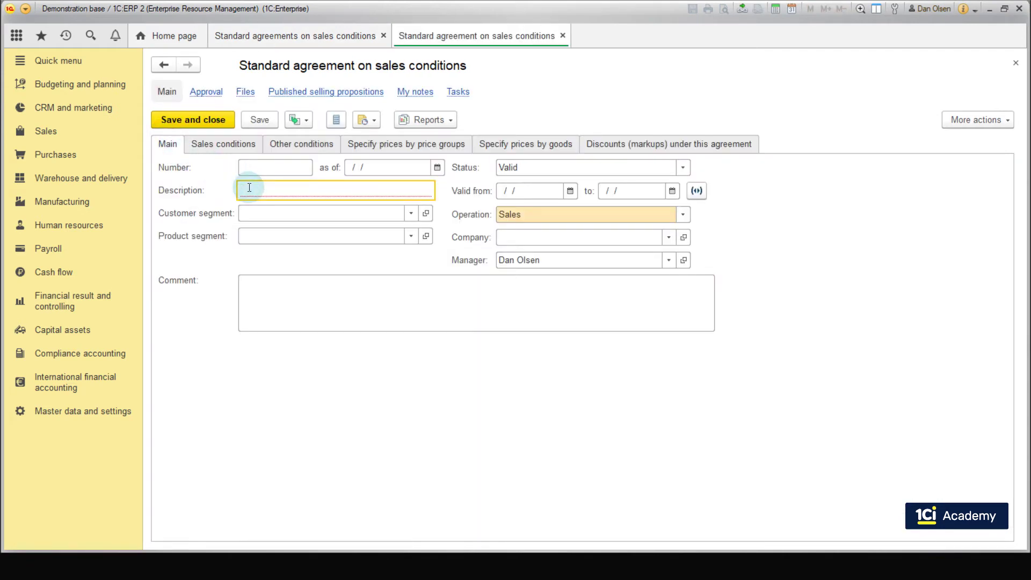
text(Munich sales agreement)
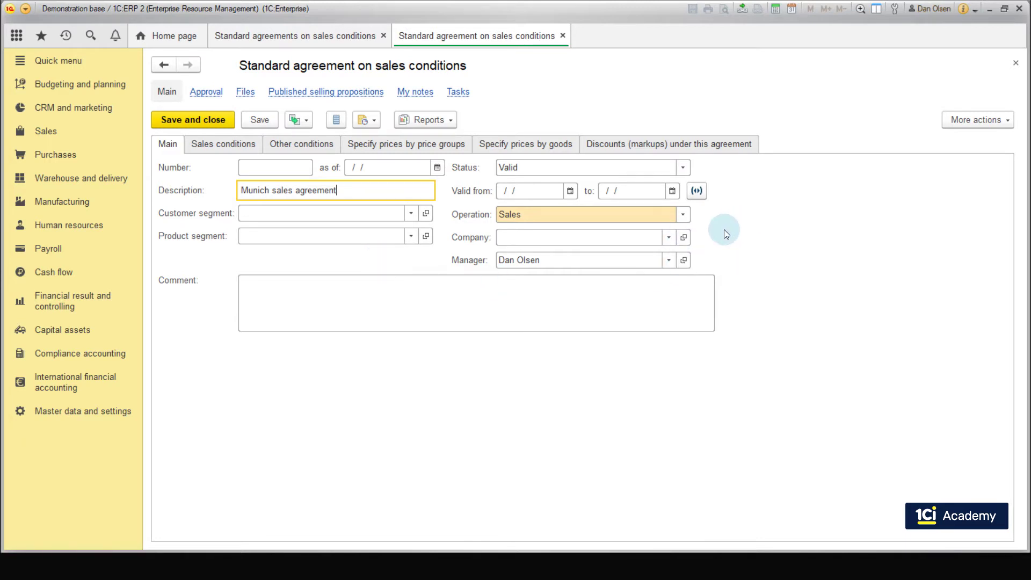
click(667, 241)
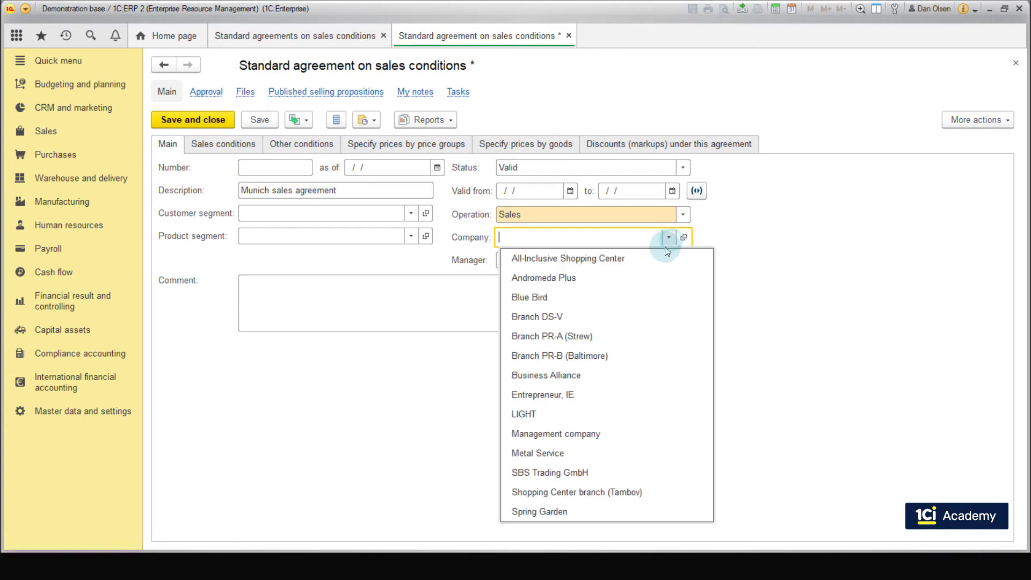
click(569, 475)
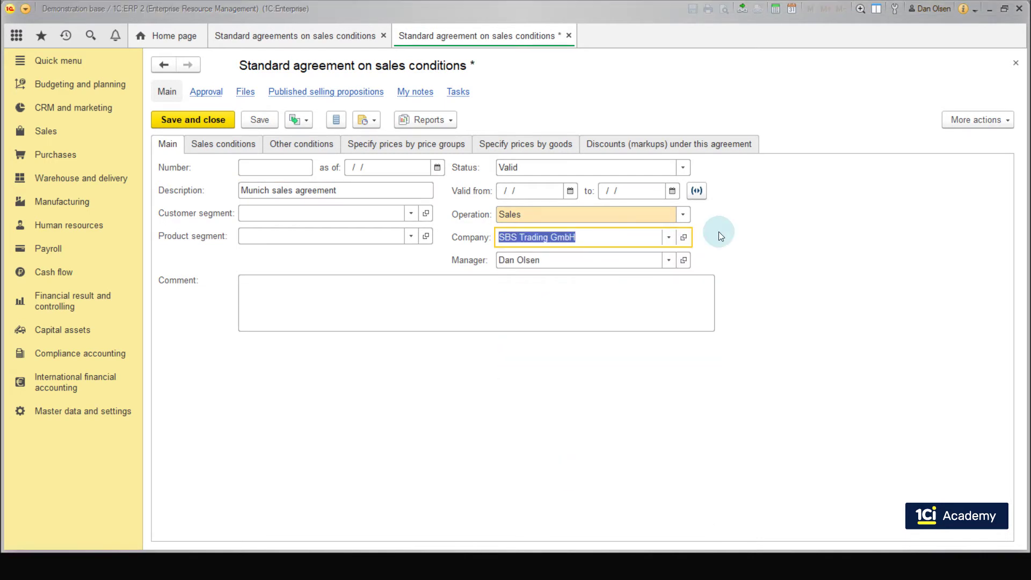
On Sales conditions, specify settlements in the contract and set price currency to EUR
click(216, 144)
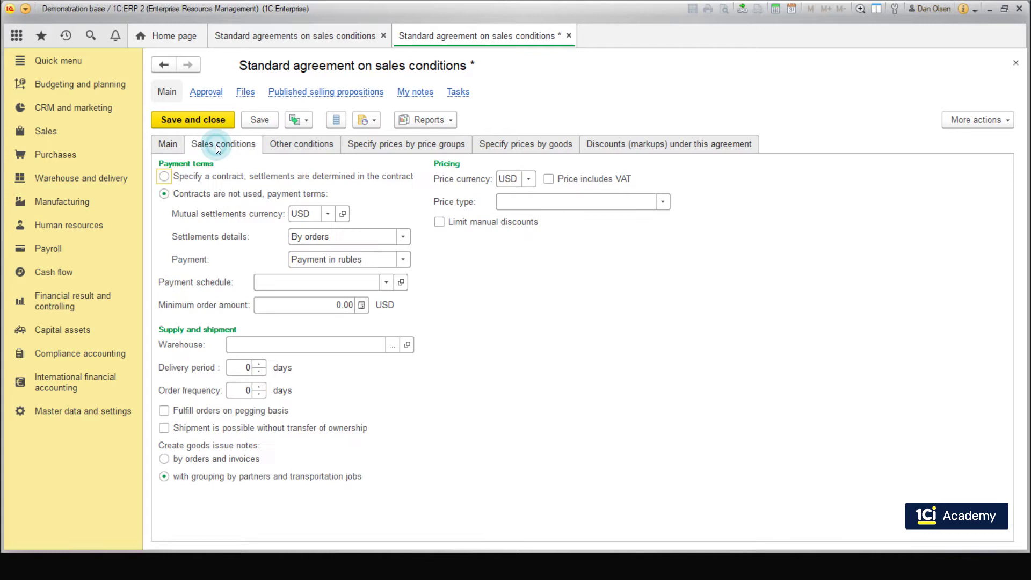
click(164, 176)
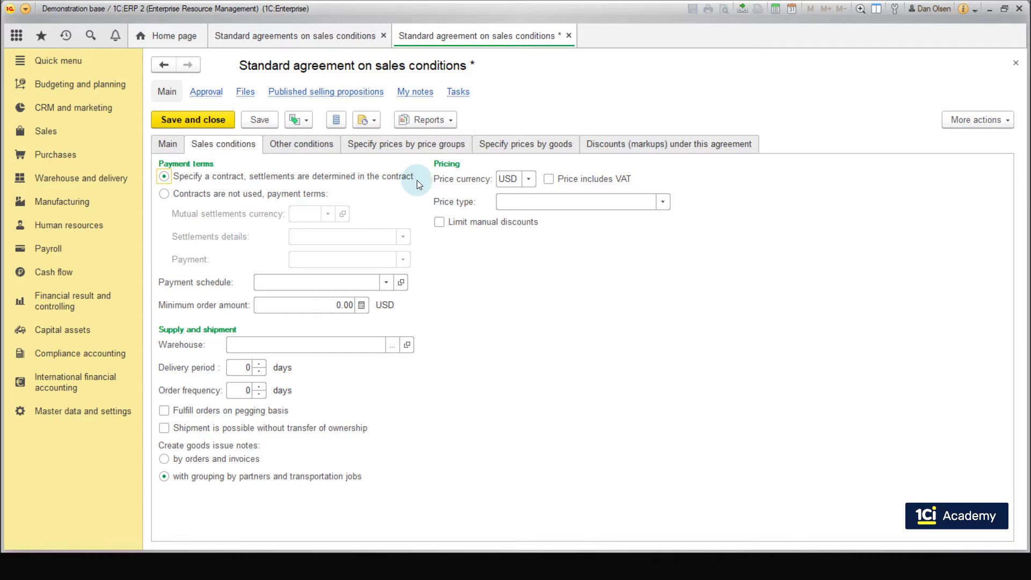
click(529, 179)
click(507, 218)
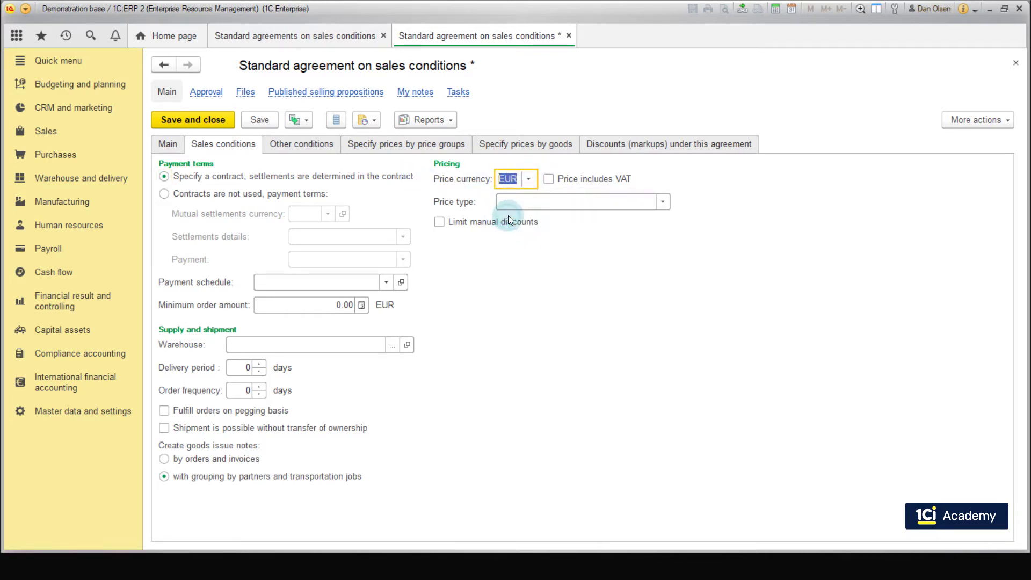
Set the price type to Hoverboards Wholesale Price and check the empty payment schedule list
click(662, 201)
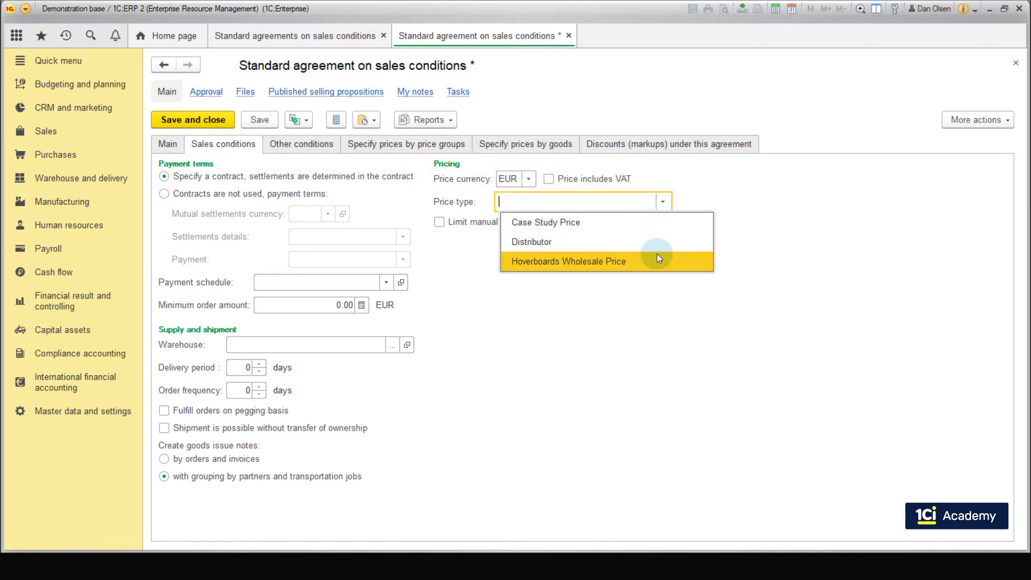
click(650, 255)
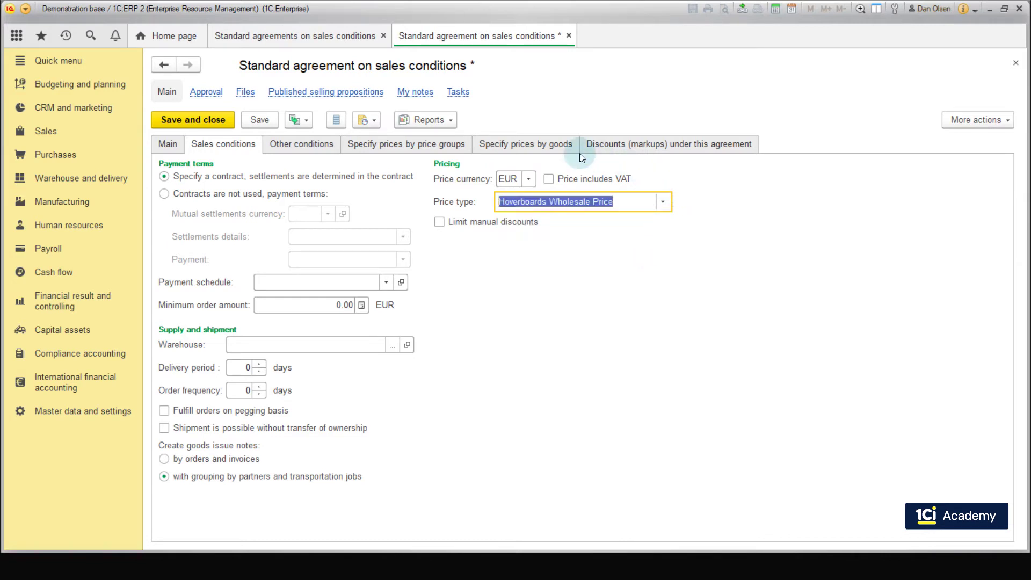
click(401, 206)
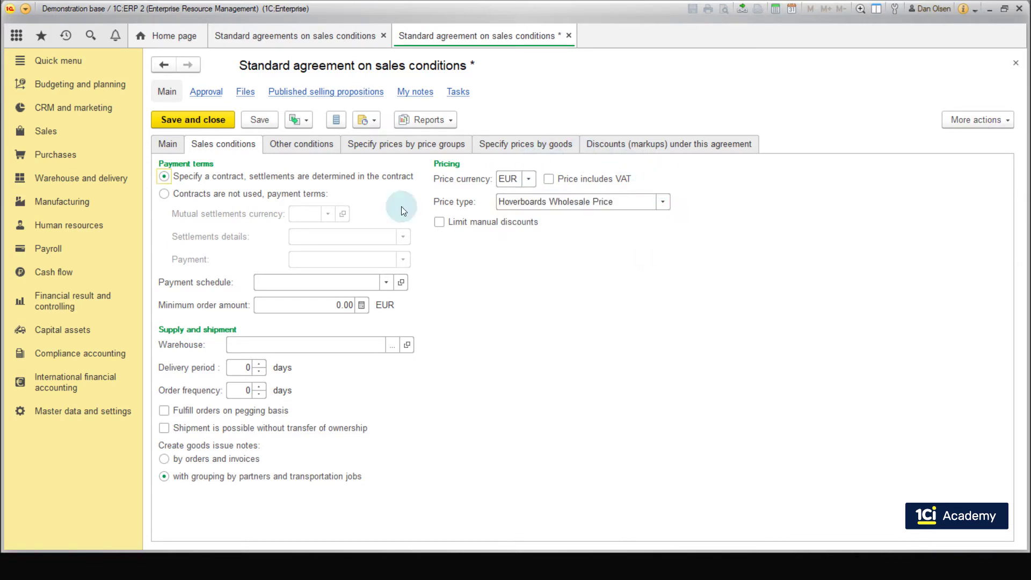
click(386, 283)
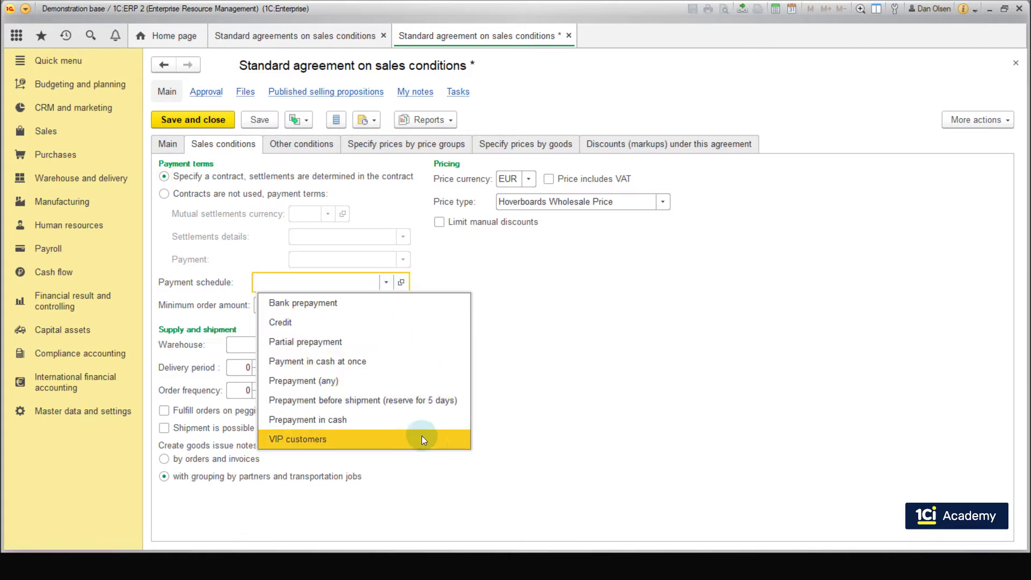
click(498, 277)
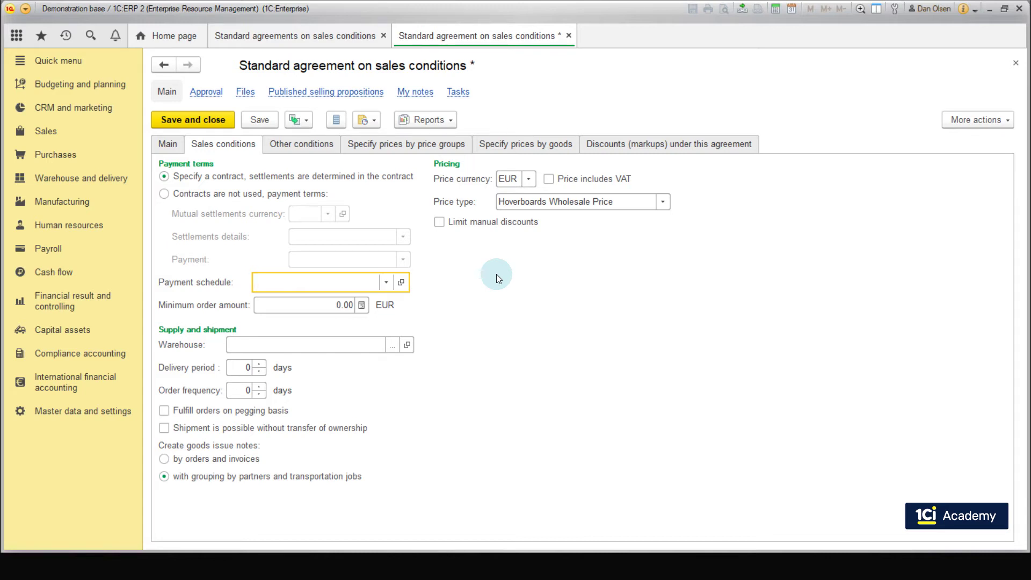
Check that Wholesale sales settings use Payment schedule templates for payment terms
click(122, 413)
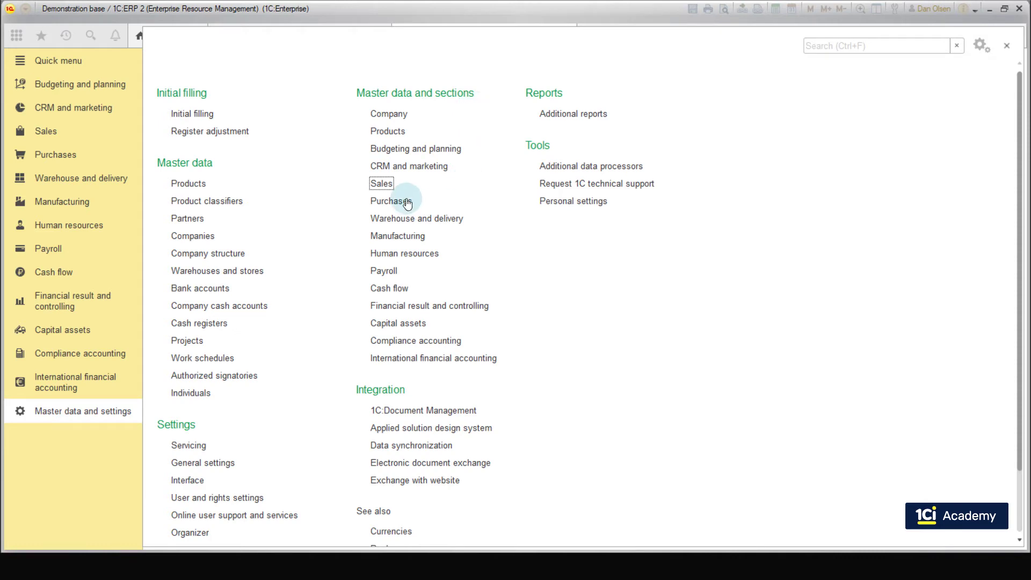
click(382, 184)
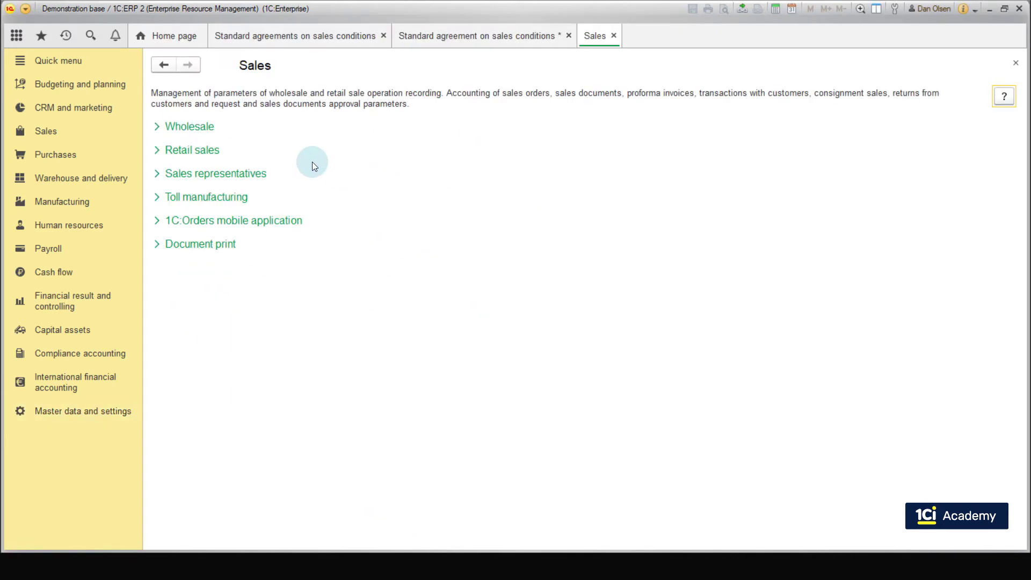
click(184, 129)
scroll(282, 186, down, 15)
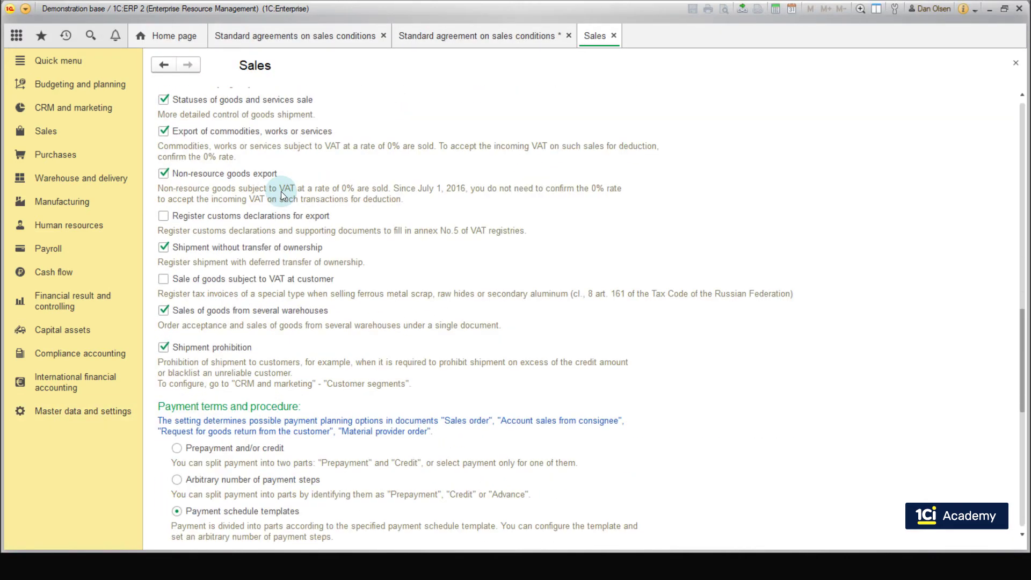
scroll(282, 192, down, 4)
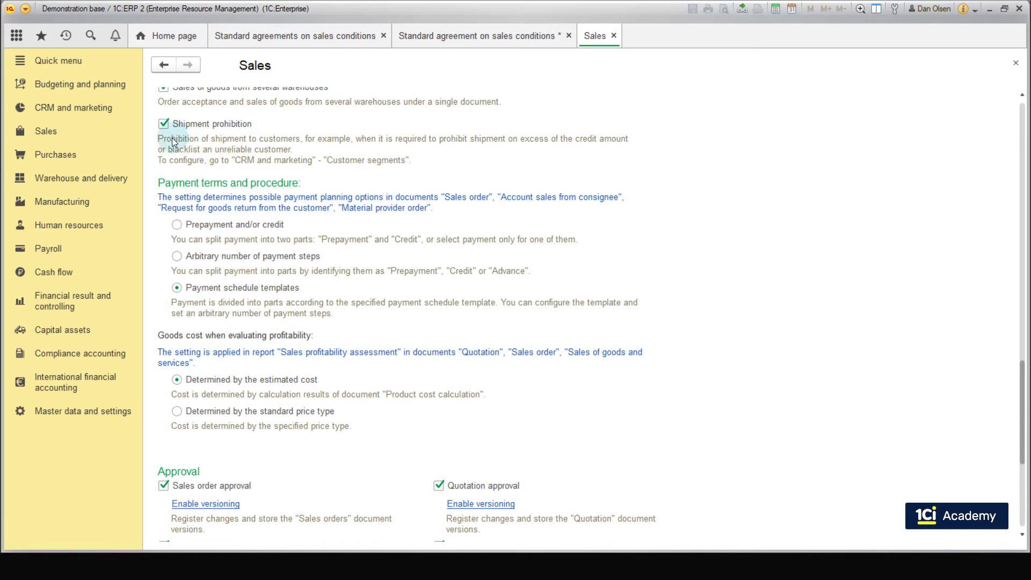
Create a new payment schedule named 'SBS Prepayment 100%'
click(76, 106)
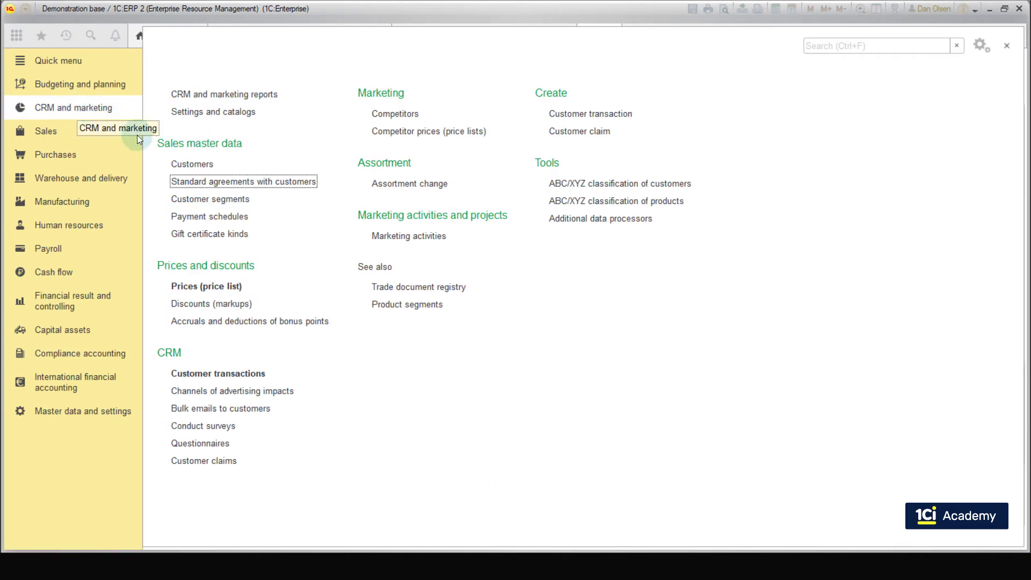
click(173, 216)
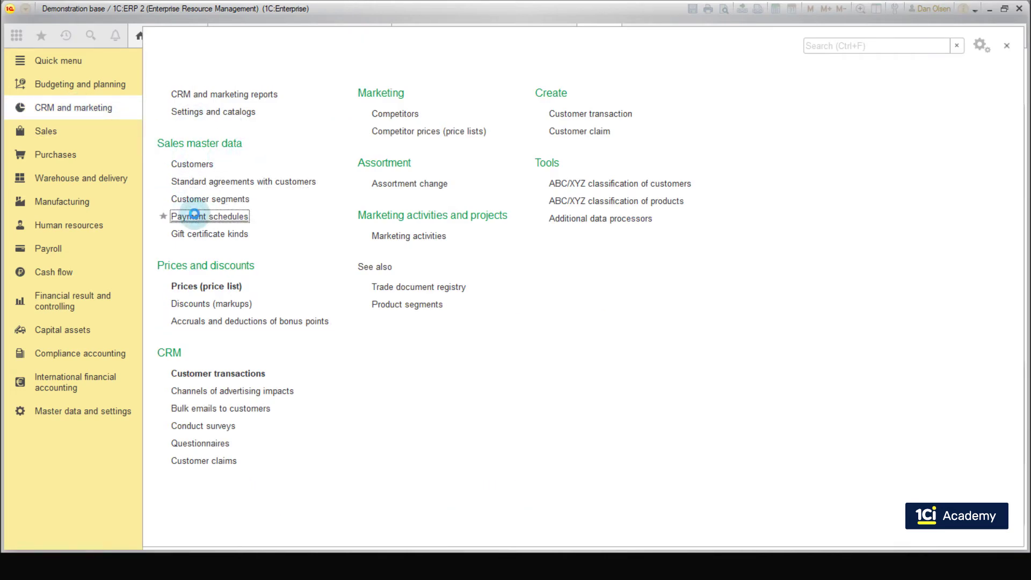
click(172, 95)
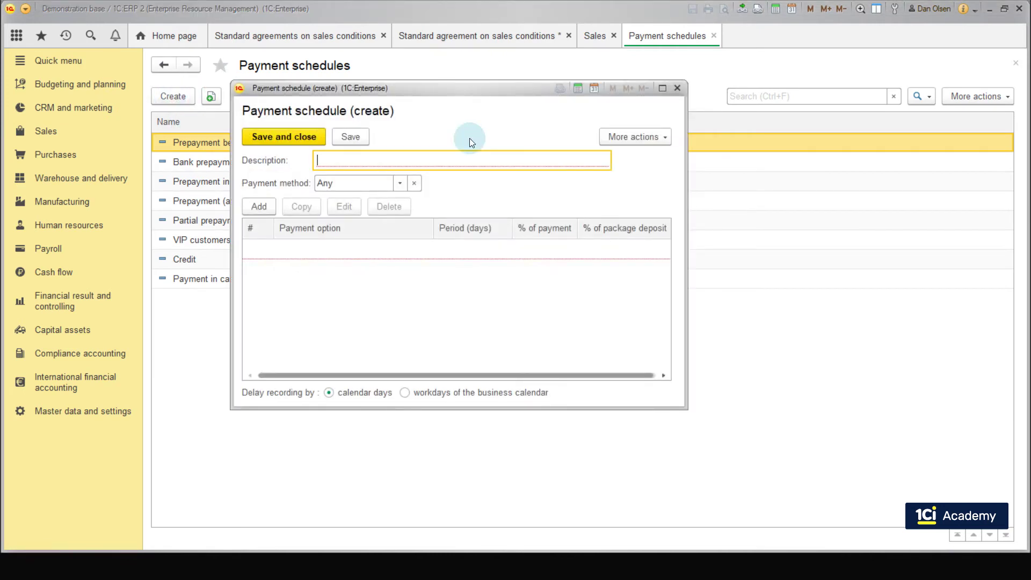
text(SBS Prepayment 100%)
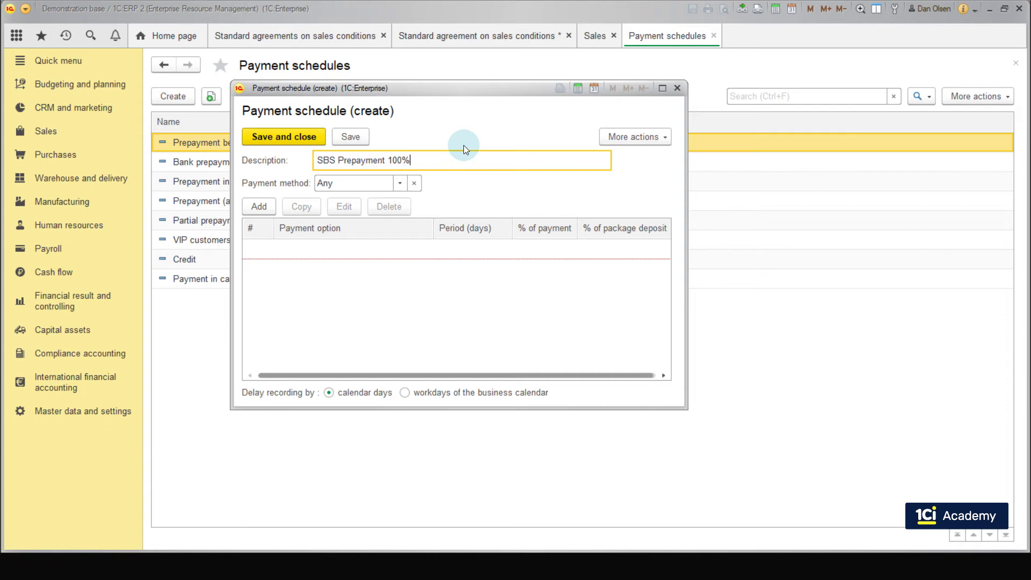
Add a single Prepayment (before shipment) row at 100%
click(260, 206)
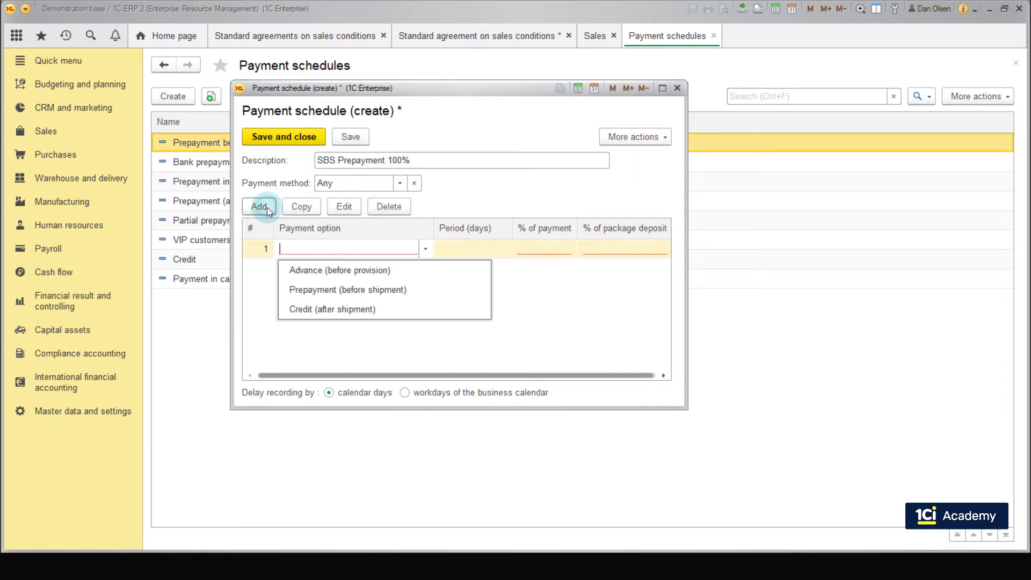
click(430, 291)
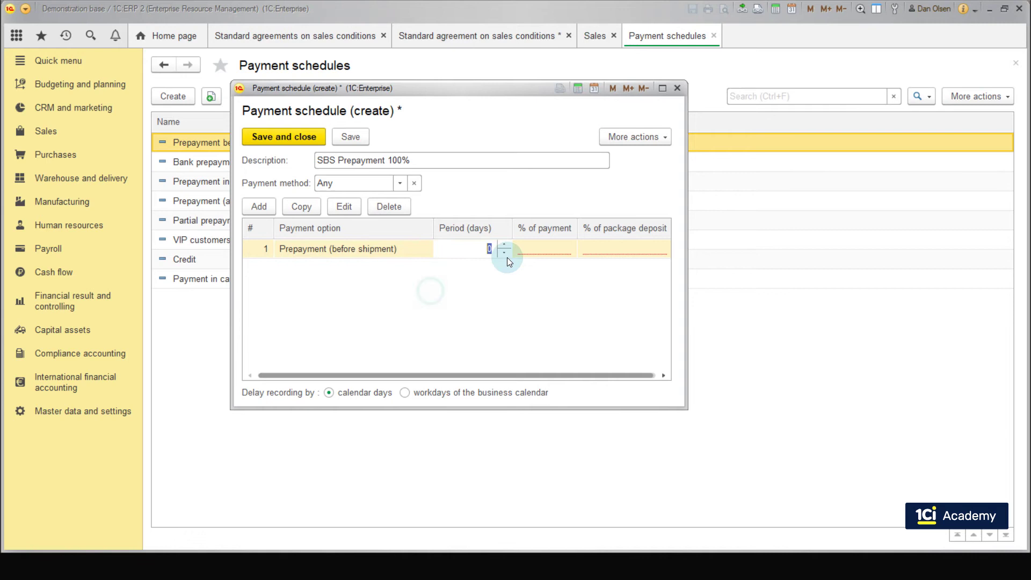
click(530, 253)
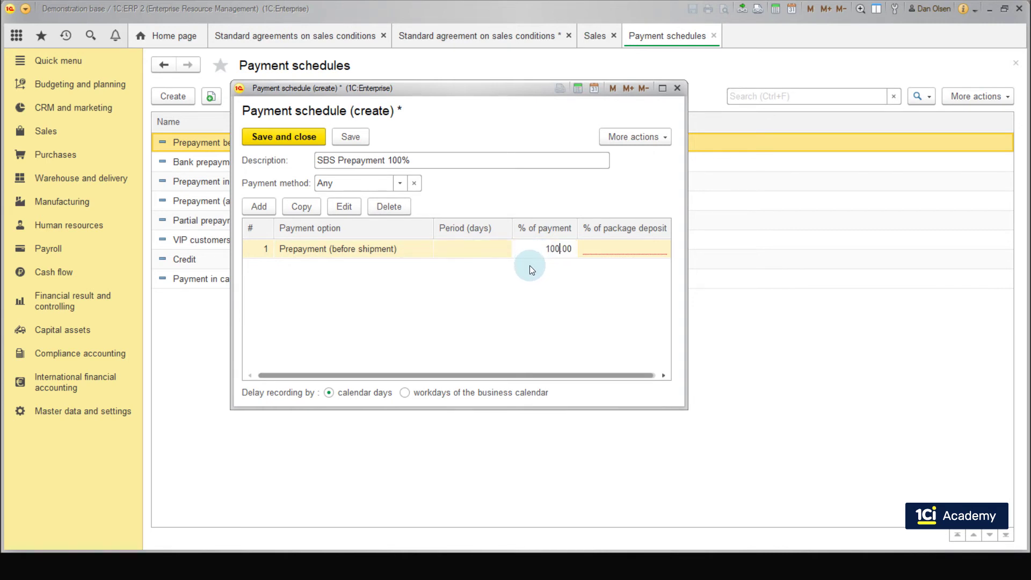
click(539, 284)
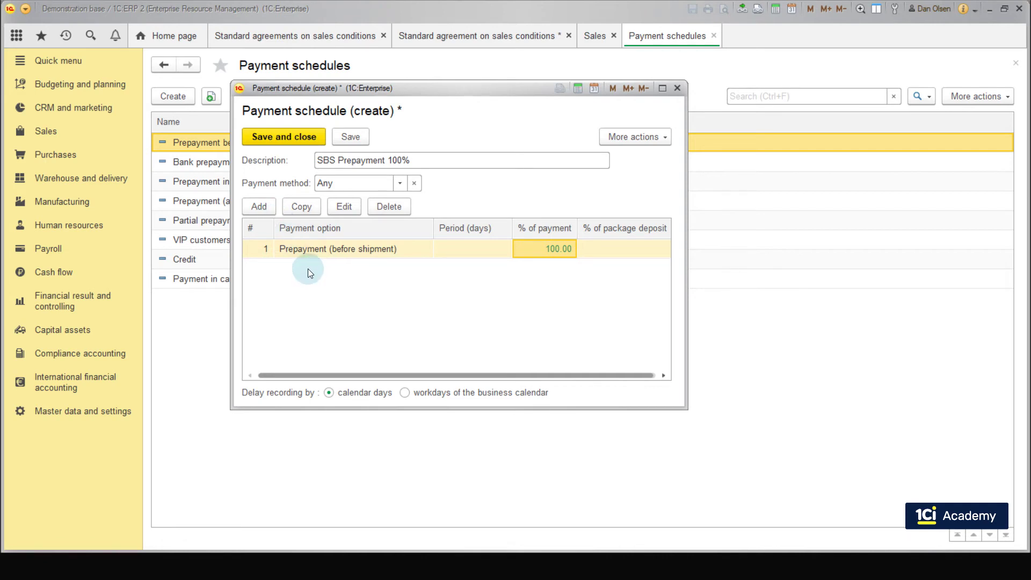
Save the schedule and assign SBS Prepayment 100% to the Munich agreement
click(268, 140)
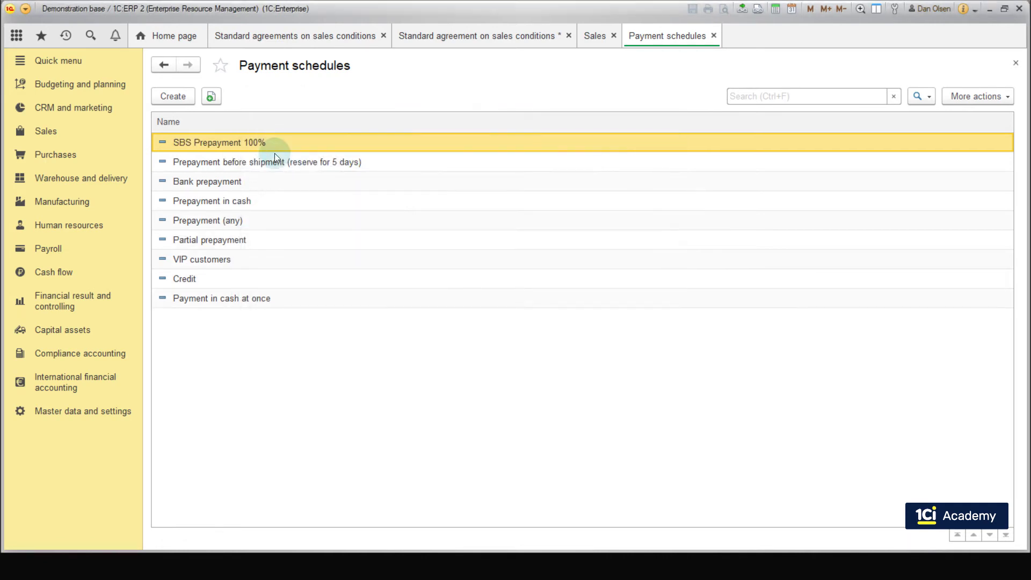
click(433, 42)
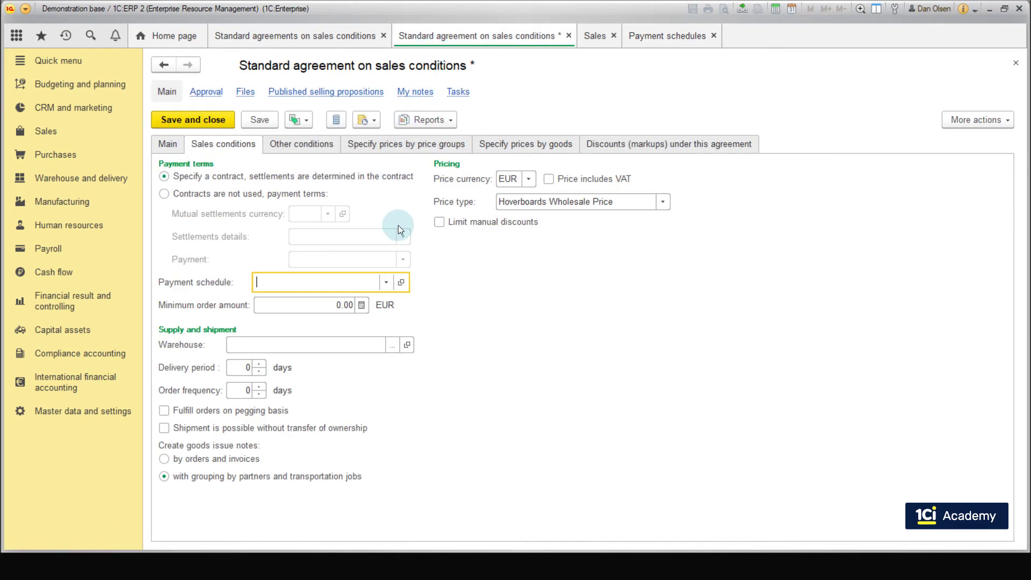
click(385, 284)
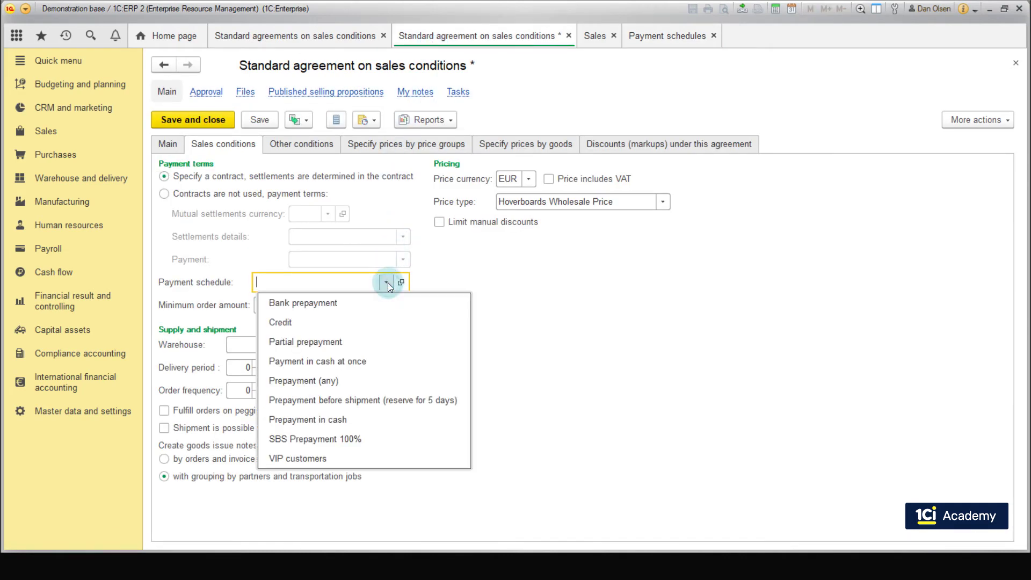
click(363, 435)
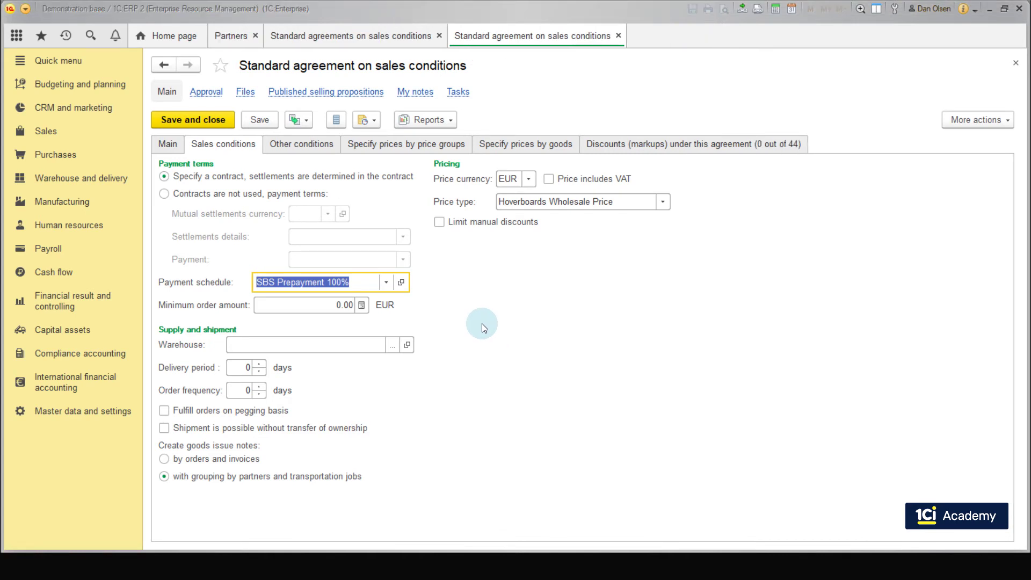
Set the agreement's shipment warehouse to Central warehouse
click(385, 344)
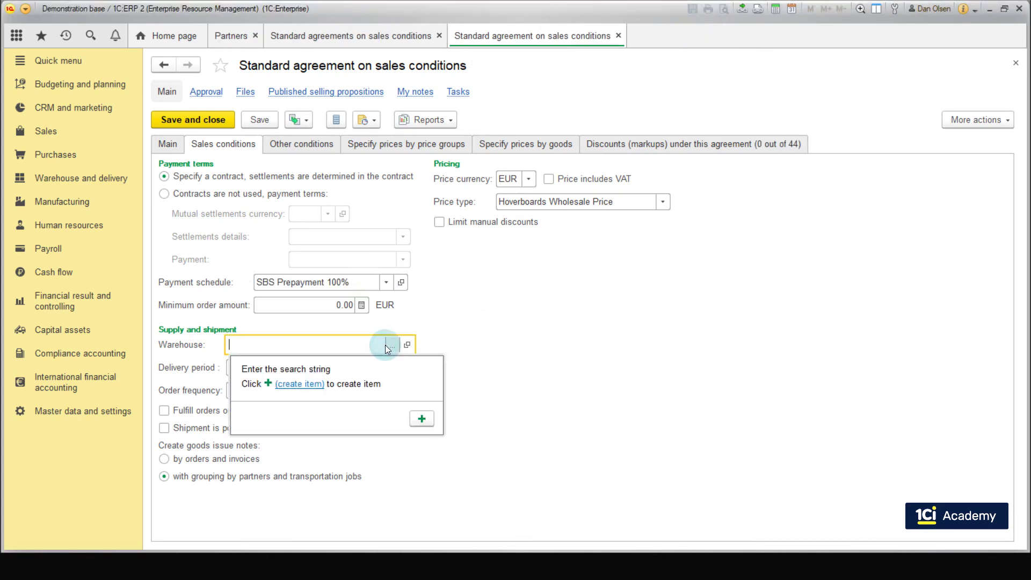
click(396, 344)
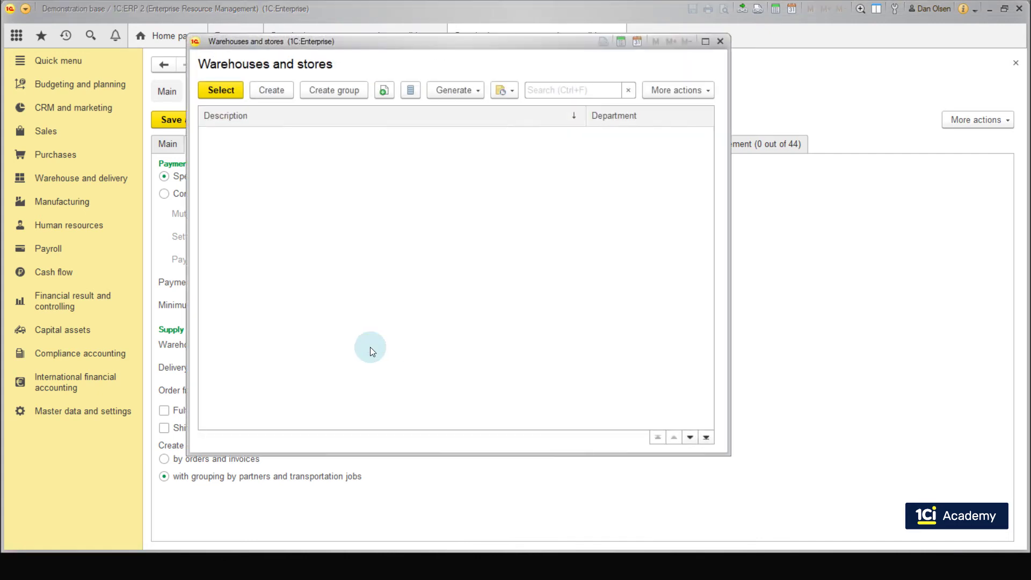
double_click(289, 331)
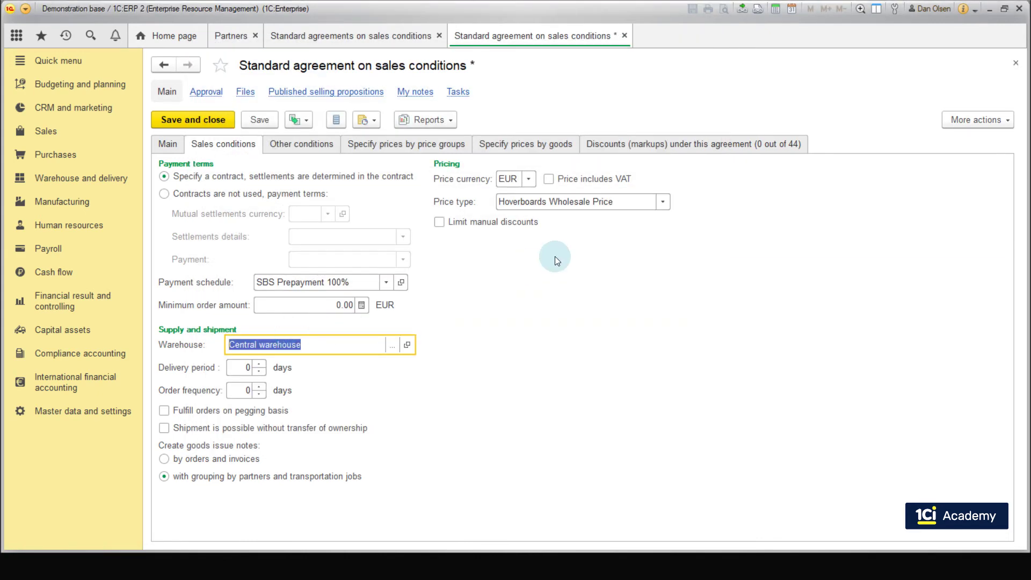
Show all discounts, select SBS discounts' 3% (Lux), and bring up its status options
click(635, 146)
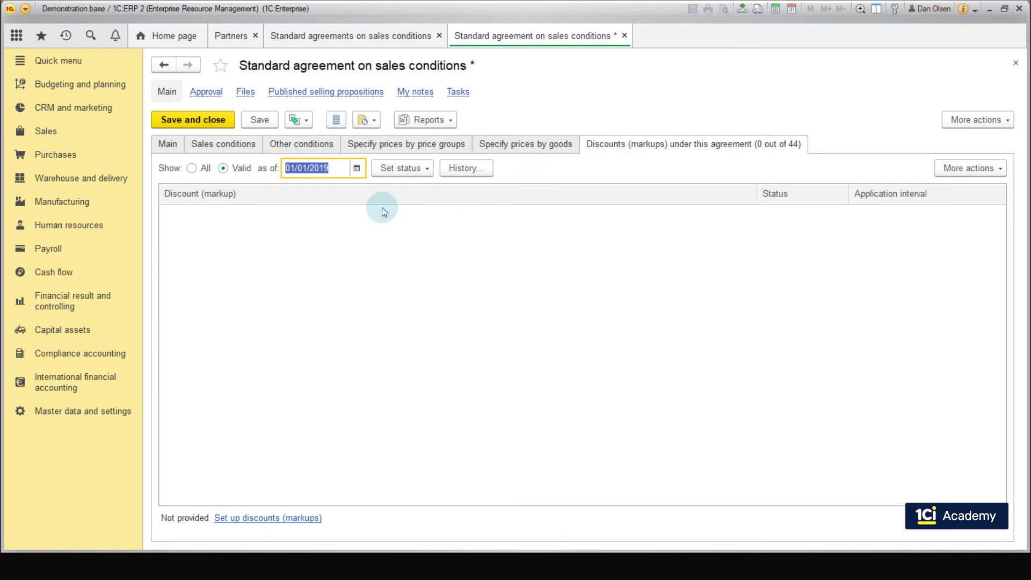
click(192, 168)
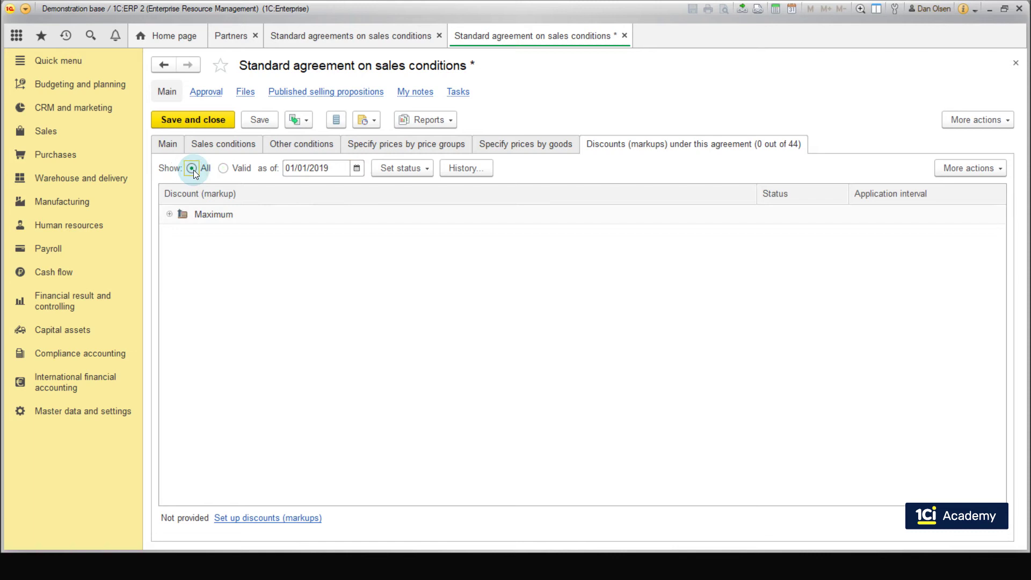
click(167, 214)
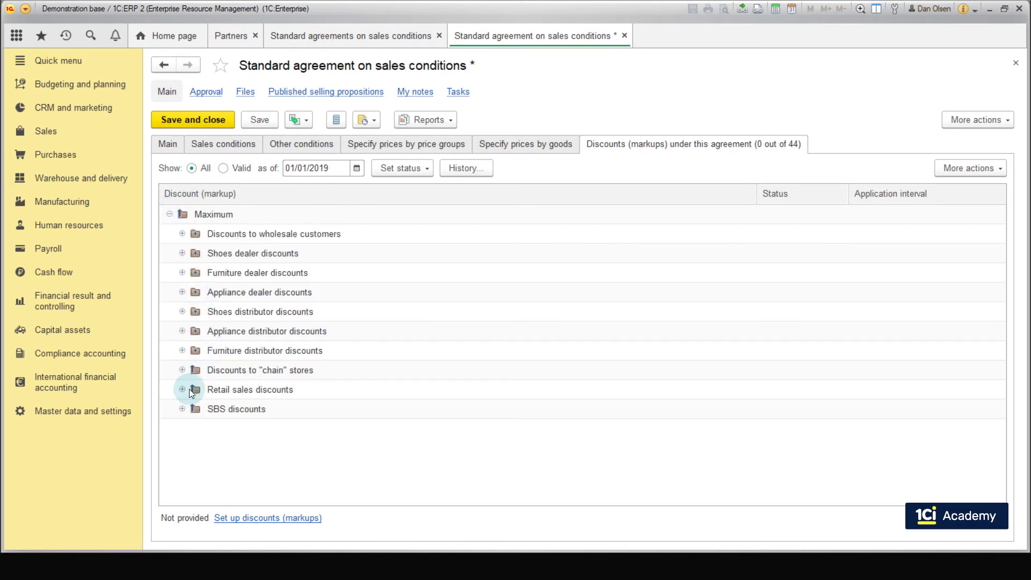
click(181, 409)
click(222, 426)
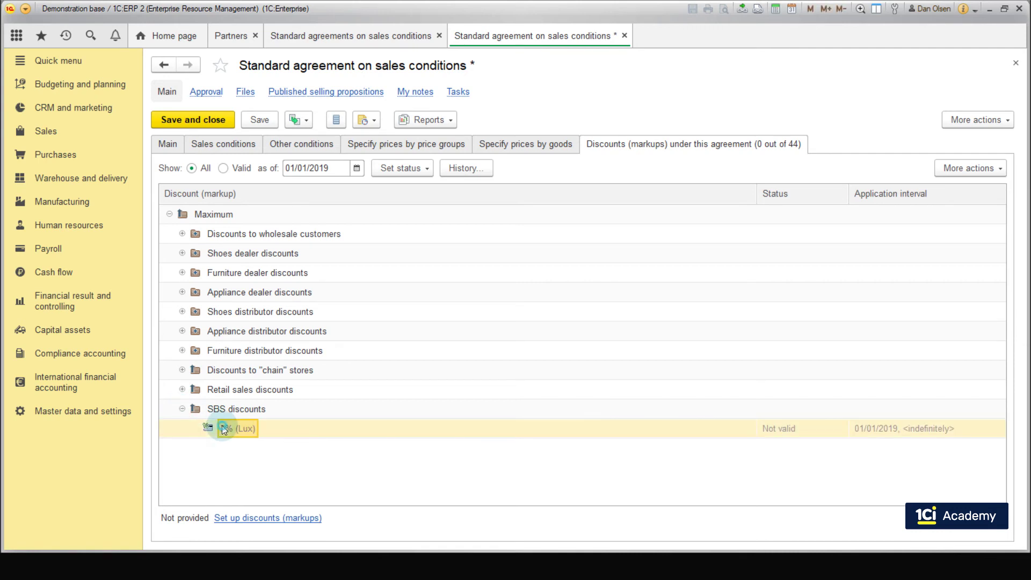
click(418, 167)
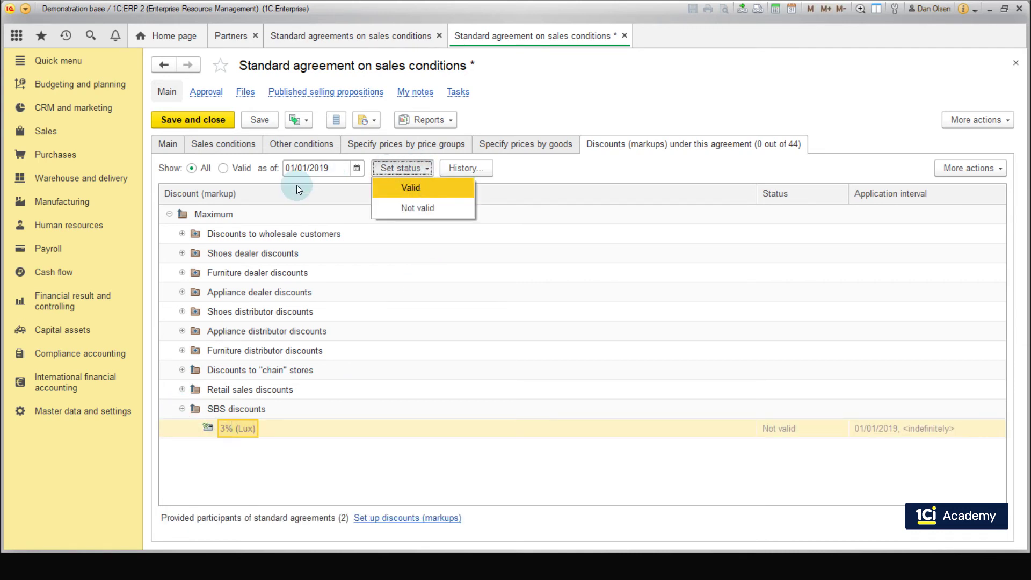
Mark 3% (Lux) Valid from 01/01/2019 to 03/09/2019
click(404, 186)
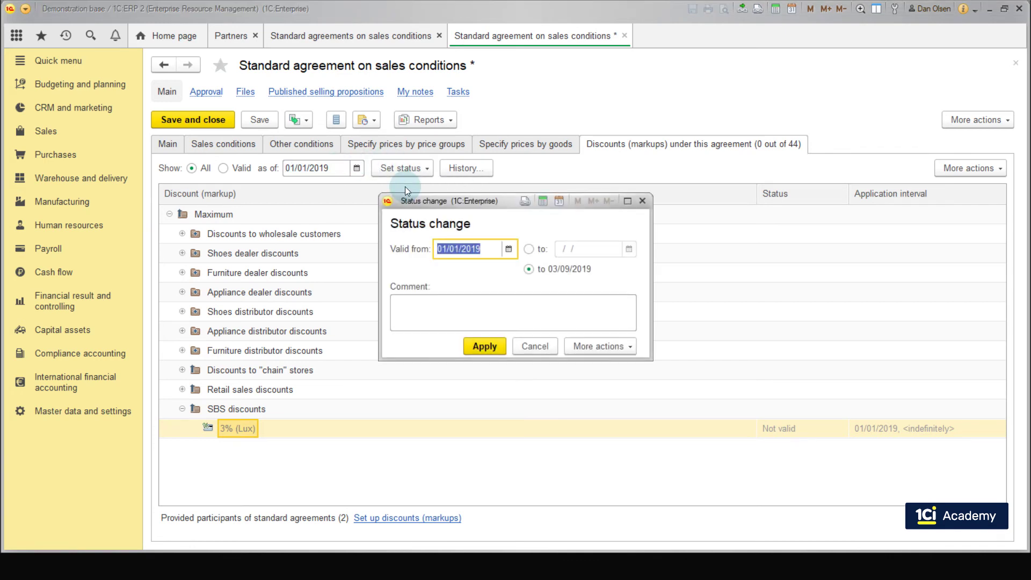
click(480, 347)
Save the Munich agreement and move to the Berlin agreement's sales conditions
click(214, 122)
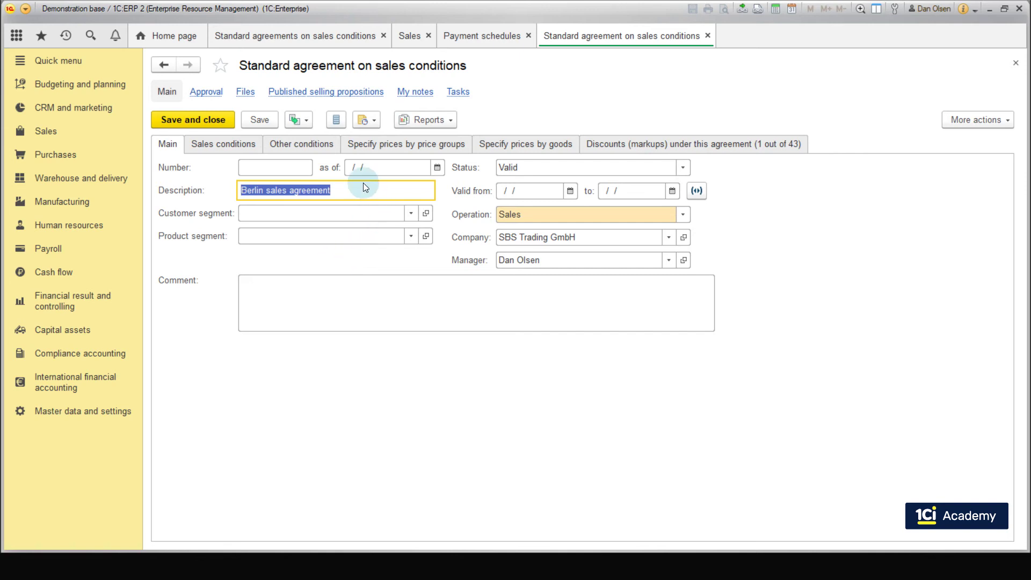
click(241, 146)
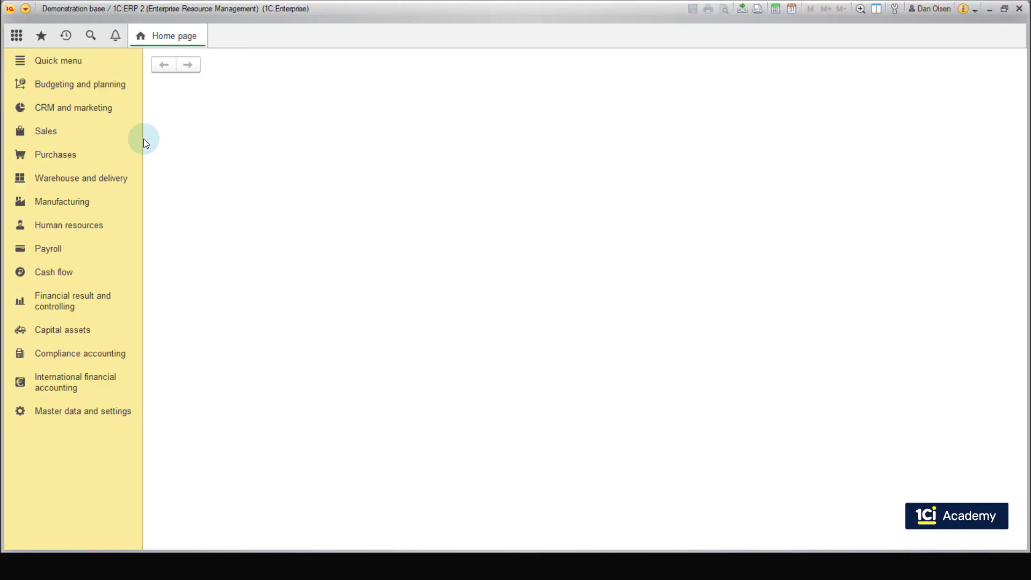
Create a new quotation from Sales > Quotations to customers
click(38, 131)
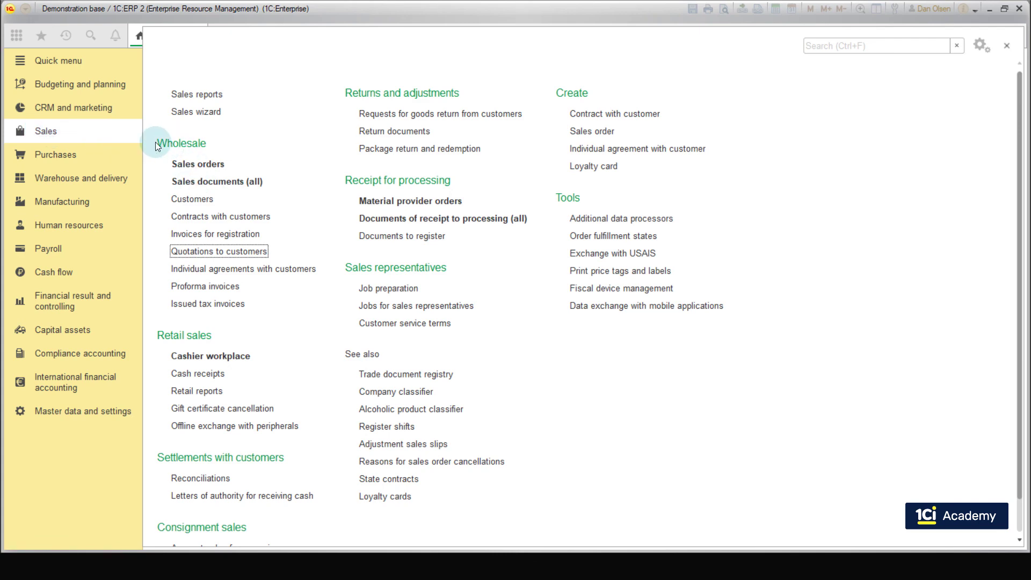
click(228, 251)
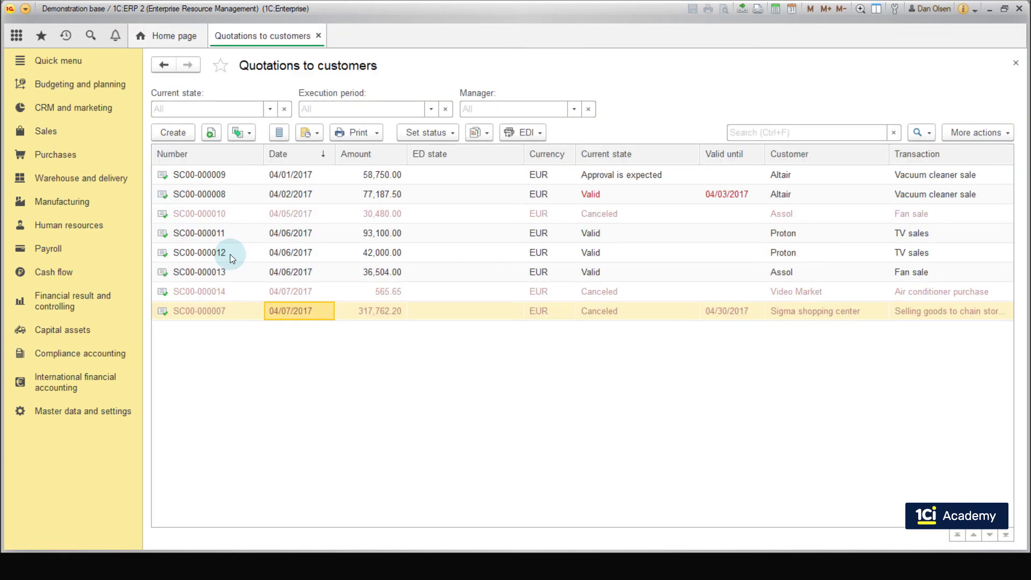
click(179, 134)
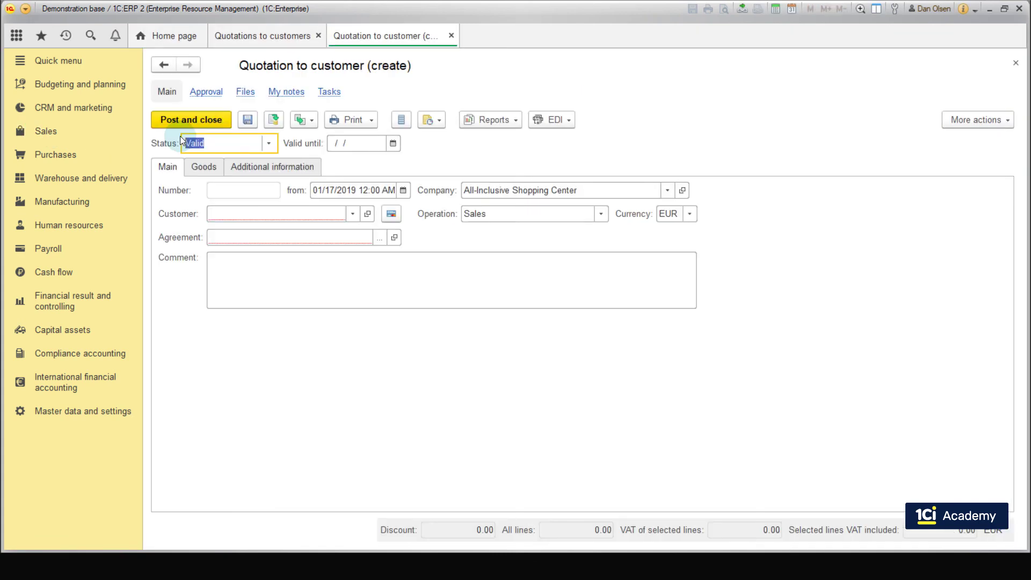
Set company SBS Trading GmbH, customer Hoverboard`s shop GmbH and Berlin sales agreement
click(568, 185)
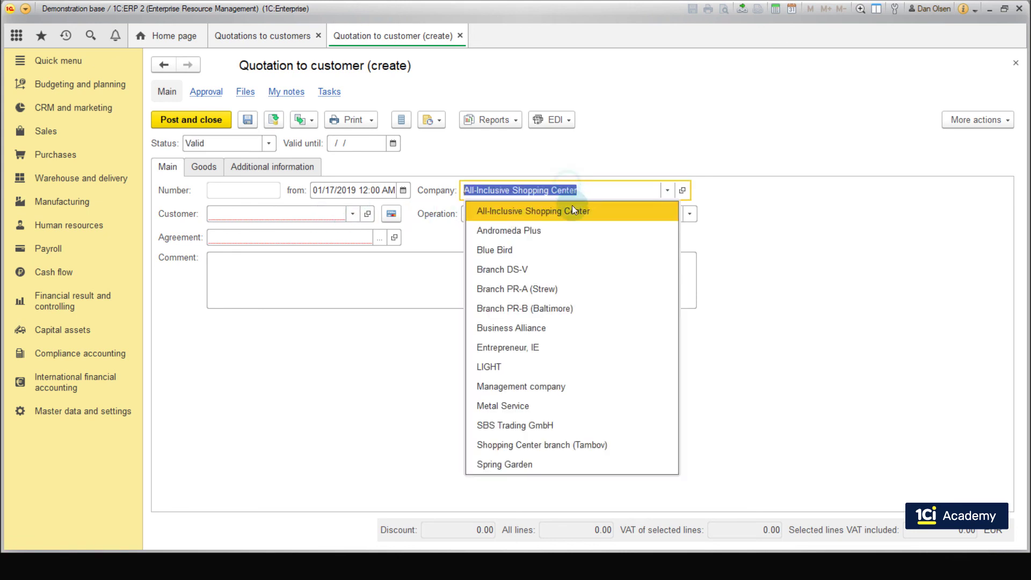
click(555, 427)
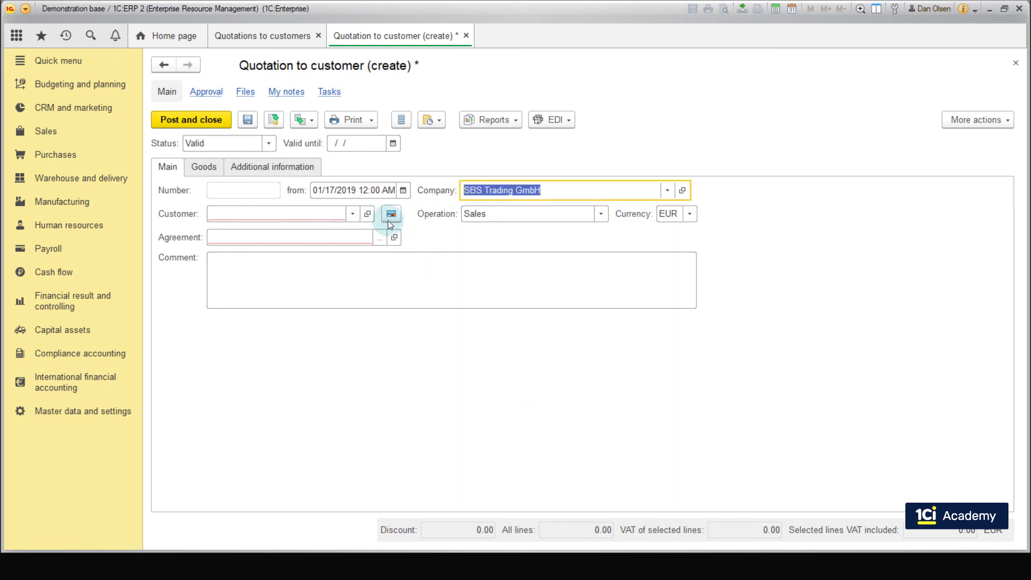
click(353, 215)
click(269, 233)
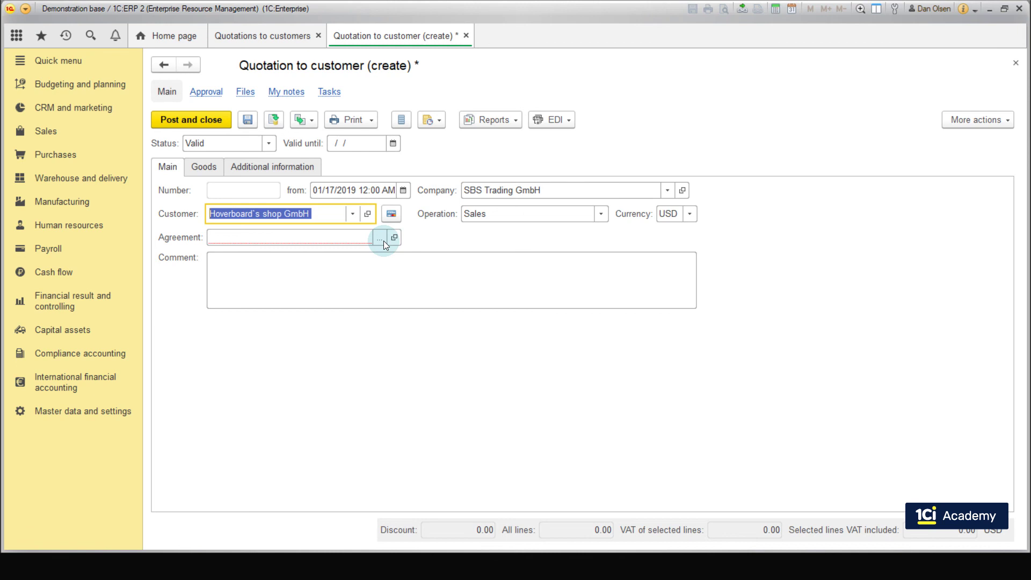
click(383, 241)
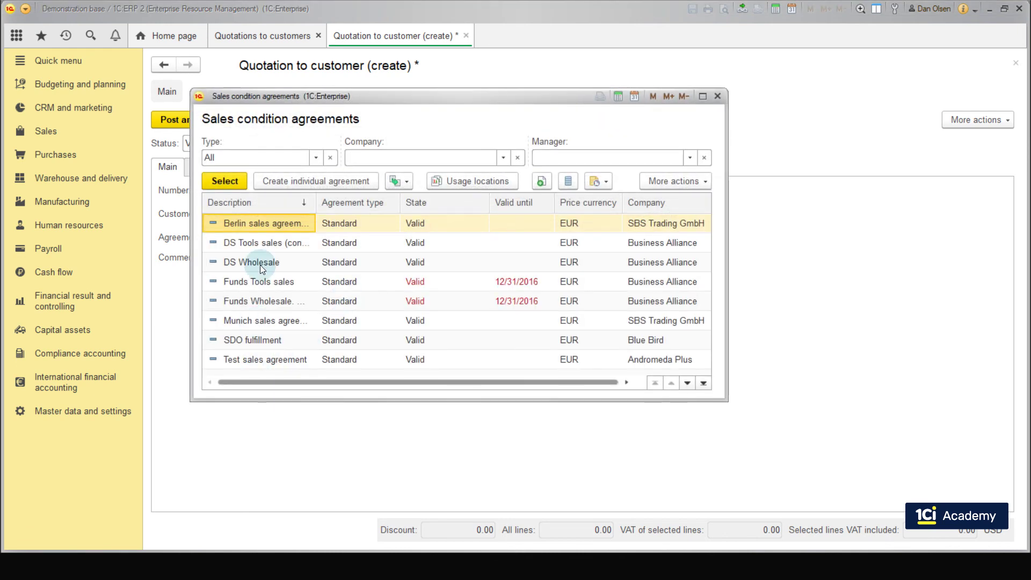
double_click(256, 227)
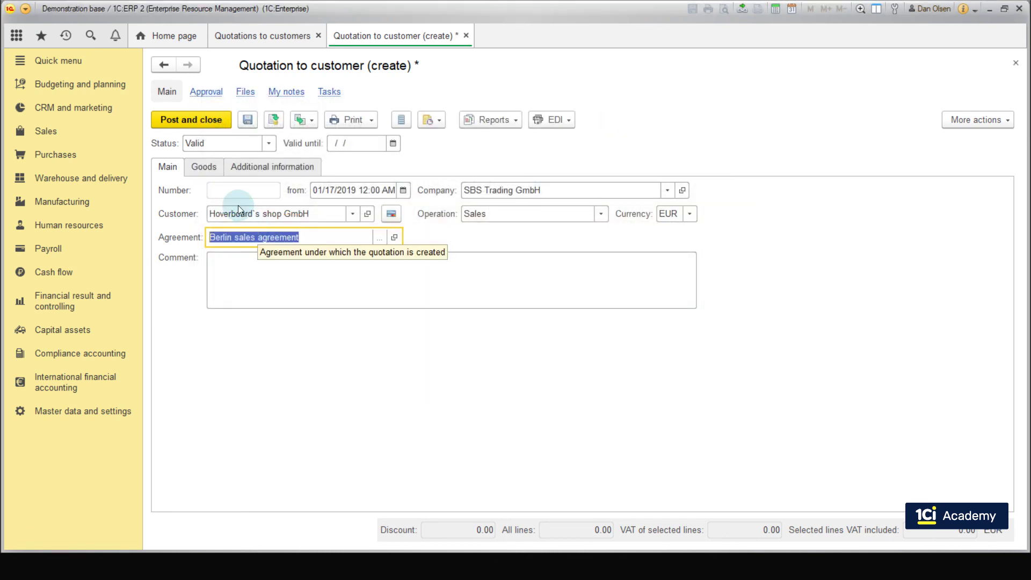
click(204, 166)
Add two Basic hoverboard lines with quantities 10 and 15
click(175, 191)
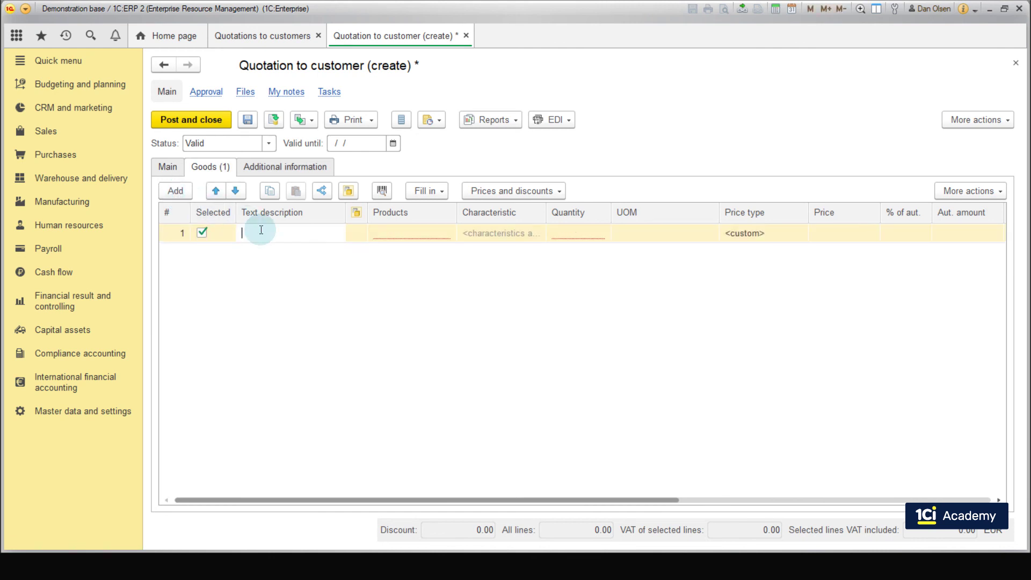
click(405, 233)
click(411, 266)
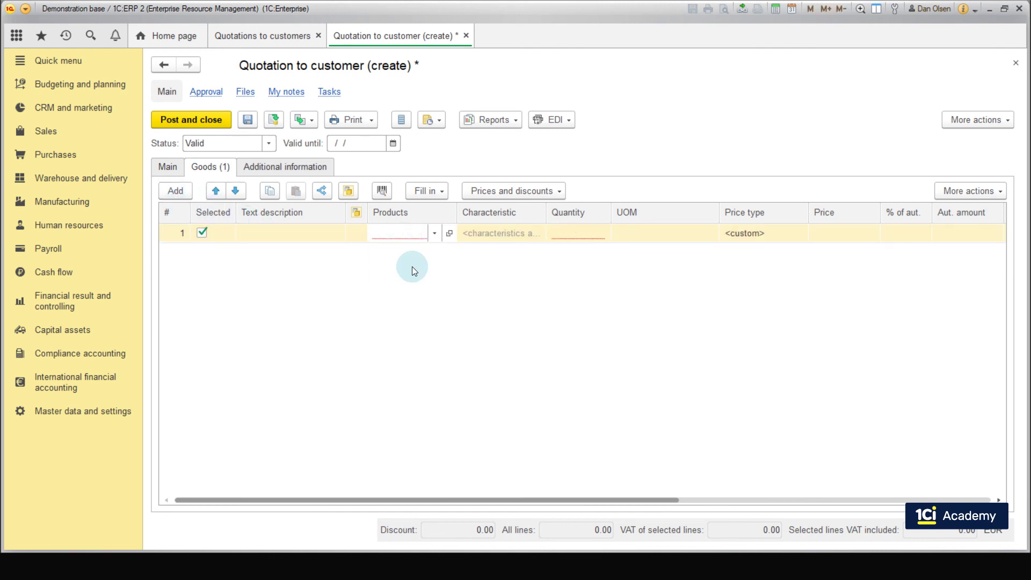
text(10)
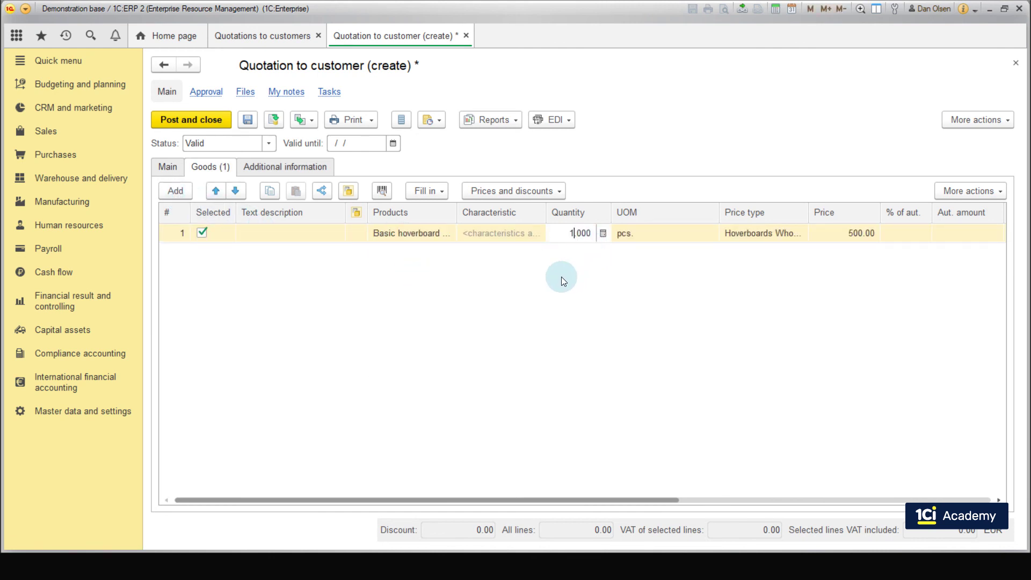
key(Return)
click(176, 191)
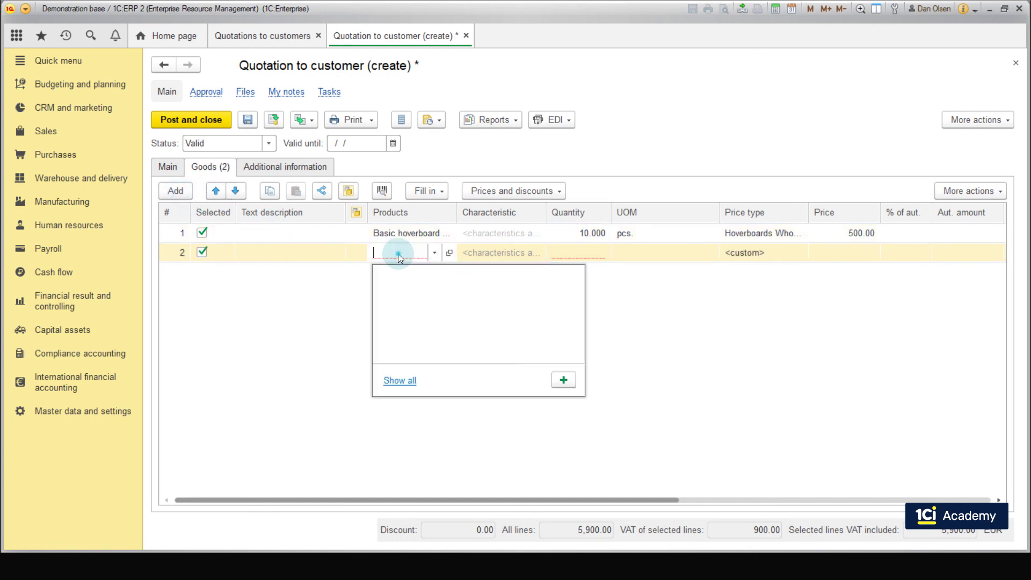
click(437, 254)
click(430, 282)
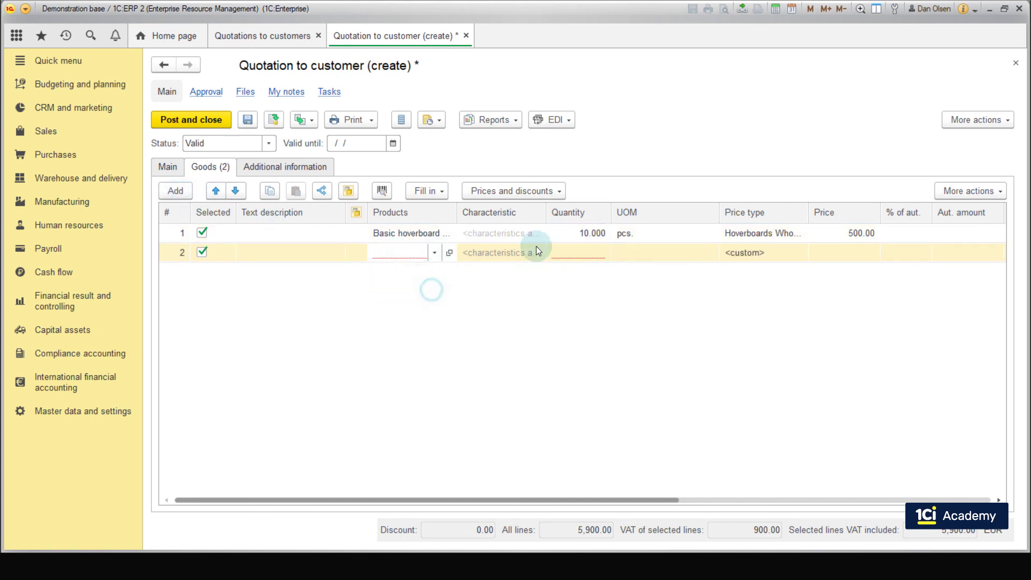
text(1)
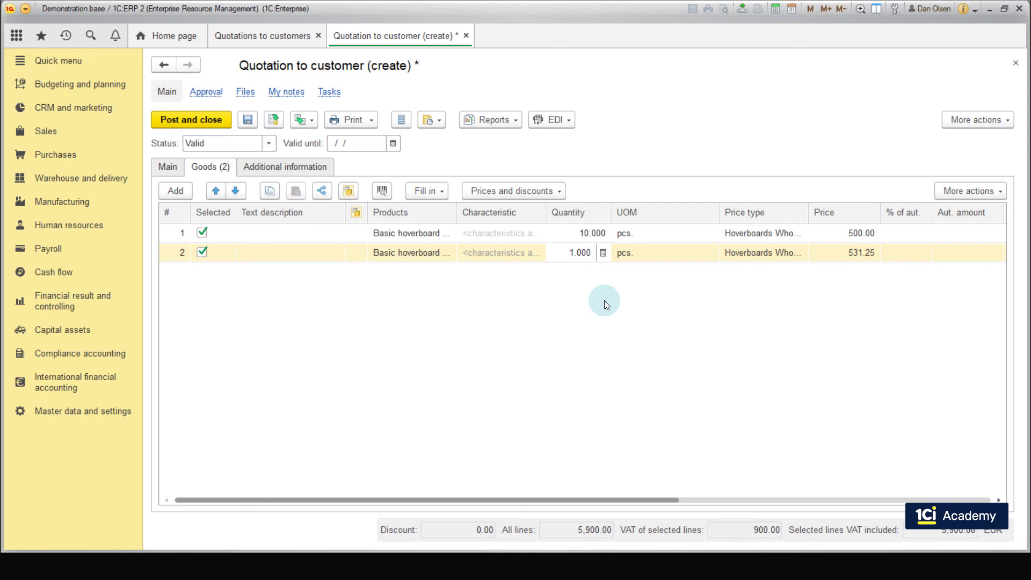
text(5)
key(Return)
click(863, 251)
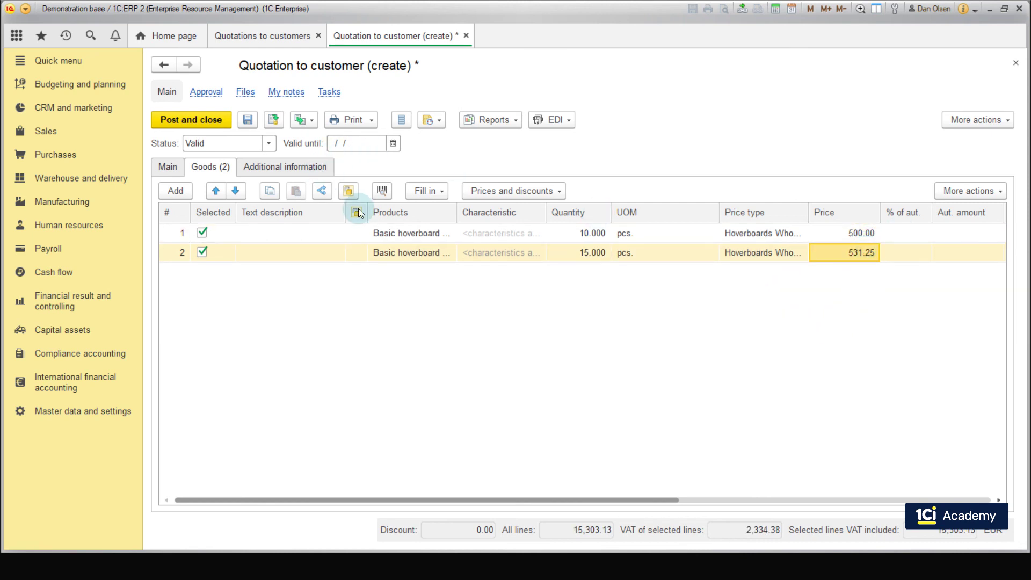
Set the delivery period to 2 days and post the quotation
click(319, 168)
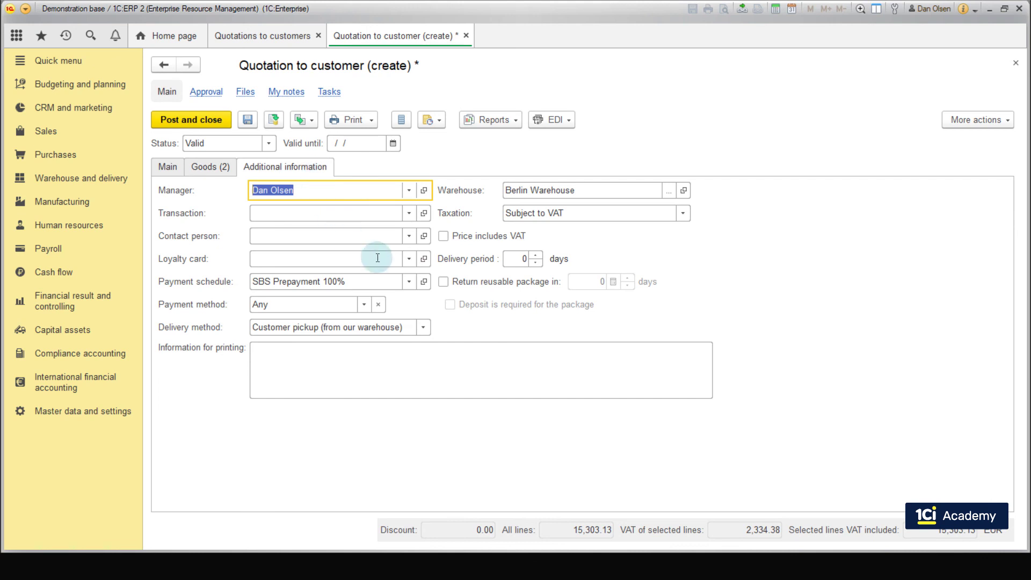
click(536, 256)
click(536, 256)
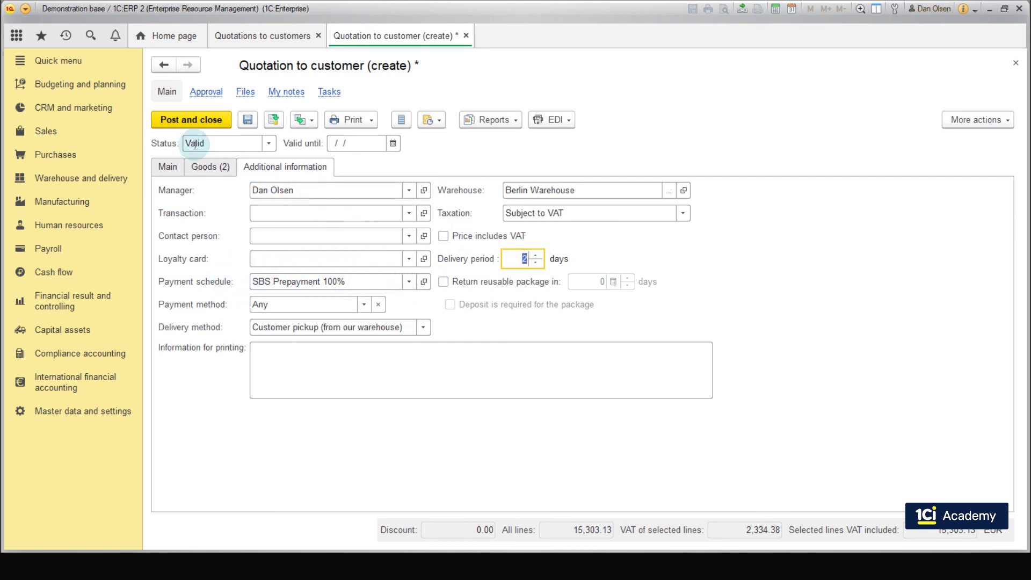
click(184, 119)
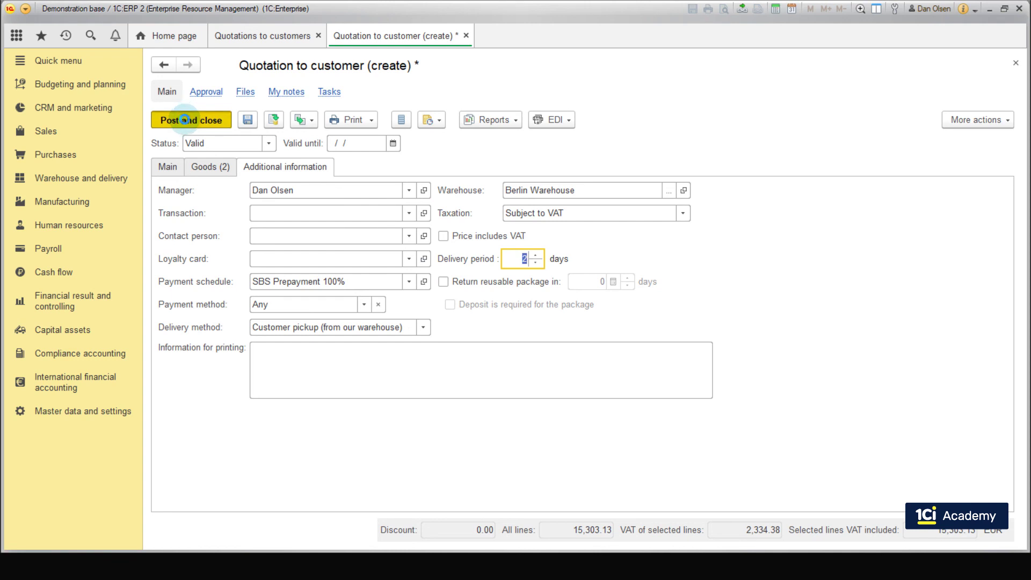